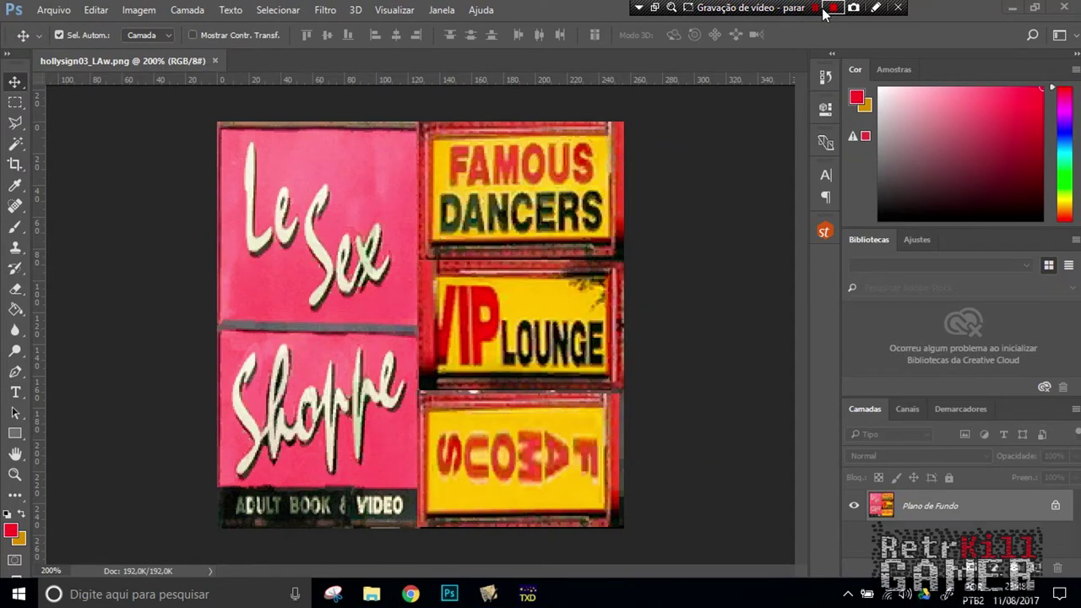
Step: Clone plain pink over the top of the L with the Clone Stamp
click(831, 8)
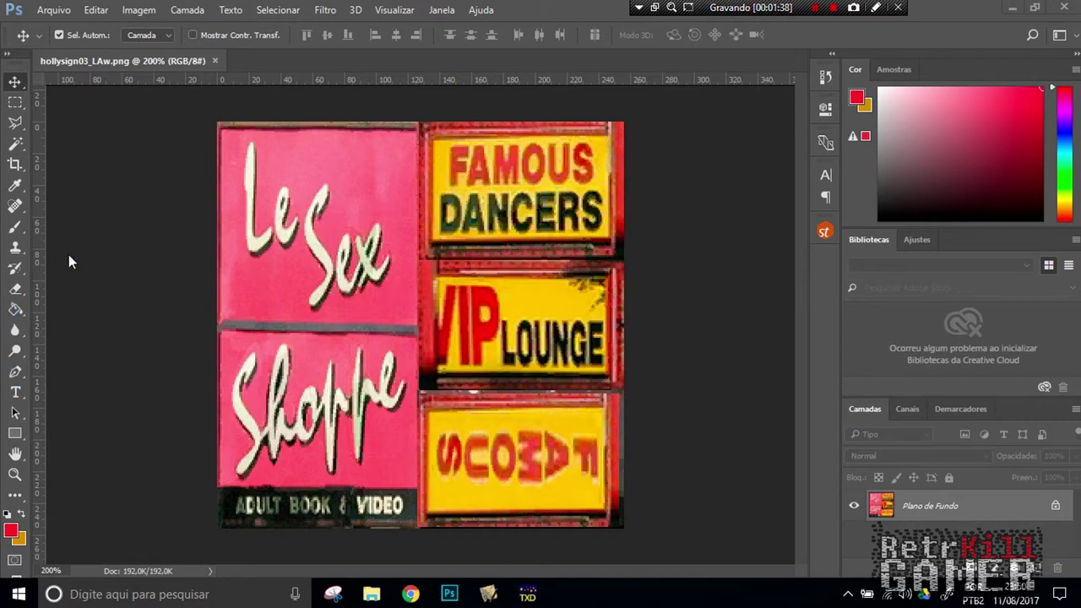
click(15, 247)
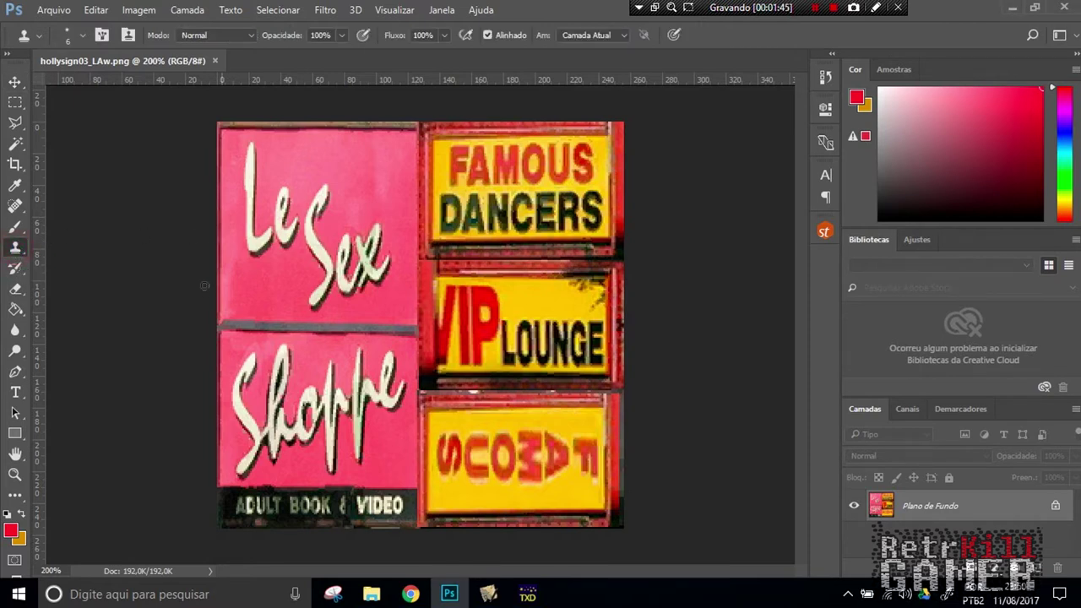
alt+click(306, 154)
click(251, 149)
mouse_move(252, 149)
mouse_down()
mouse_move(254, 164)
mouse_move(259, 154)
mouse_up()
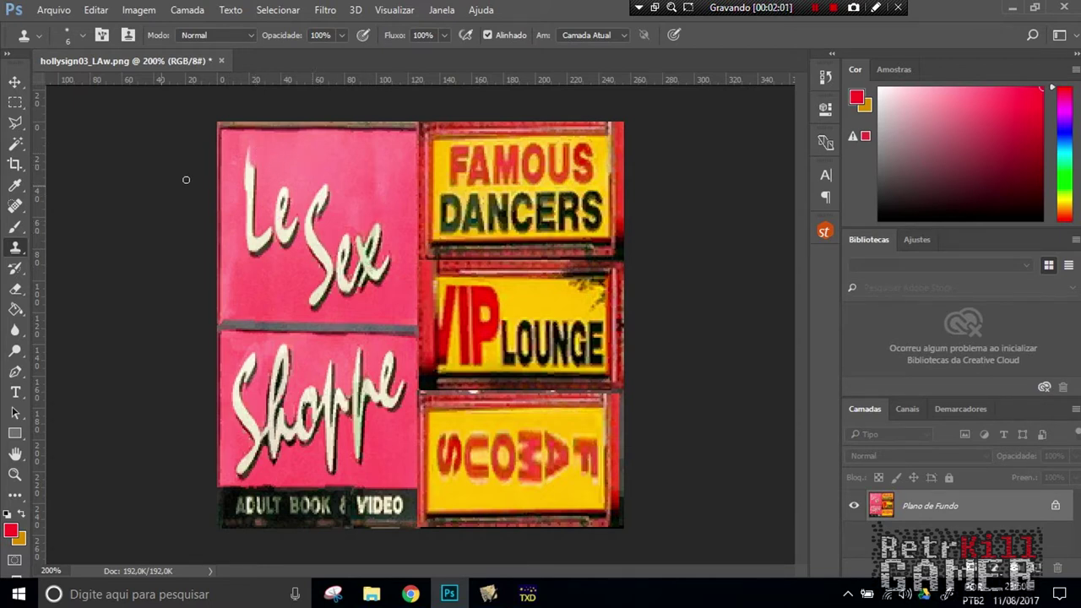
Step: Unlock the background layer as Camada 0, zoom in, and cover the streak above the L
click(1055, 505)
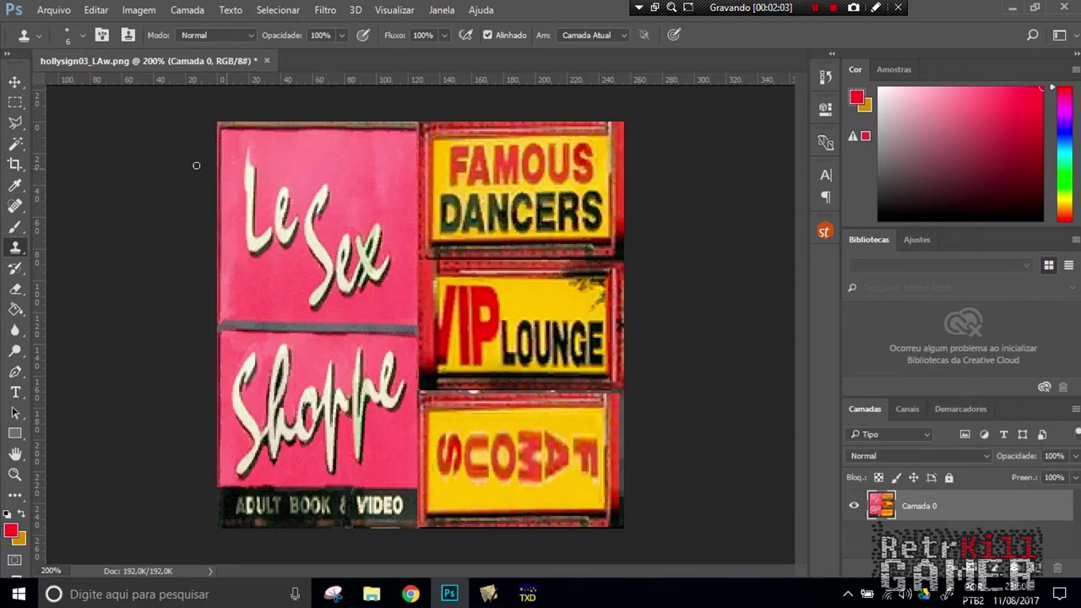
key(ctrl+plus)
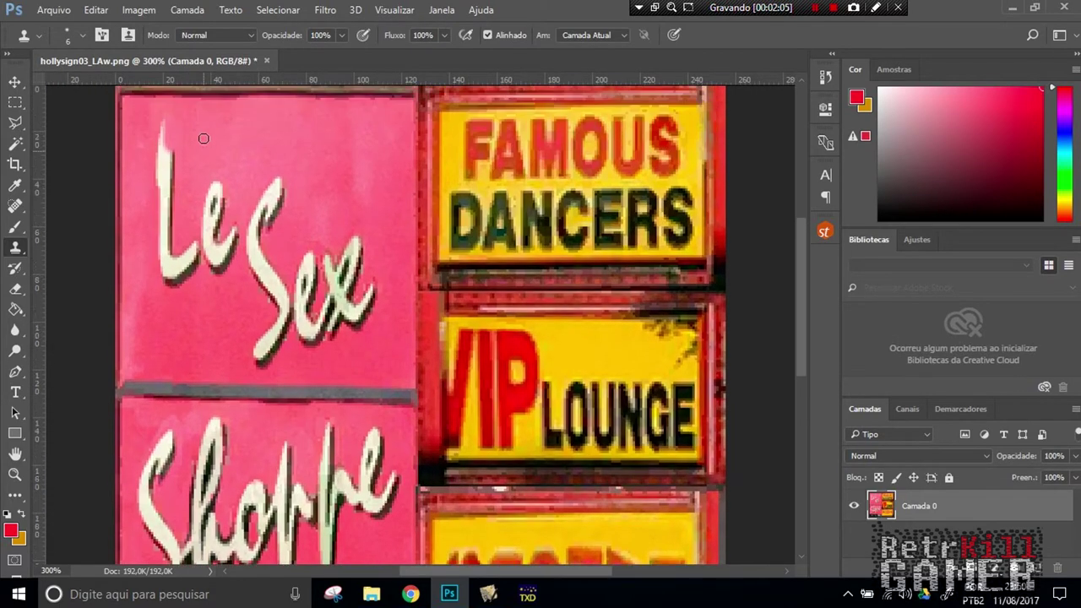
scroll(204, 138, up, 2)
alt+click(179, 181)
drag(161, 180, 163, 201)
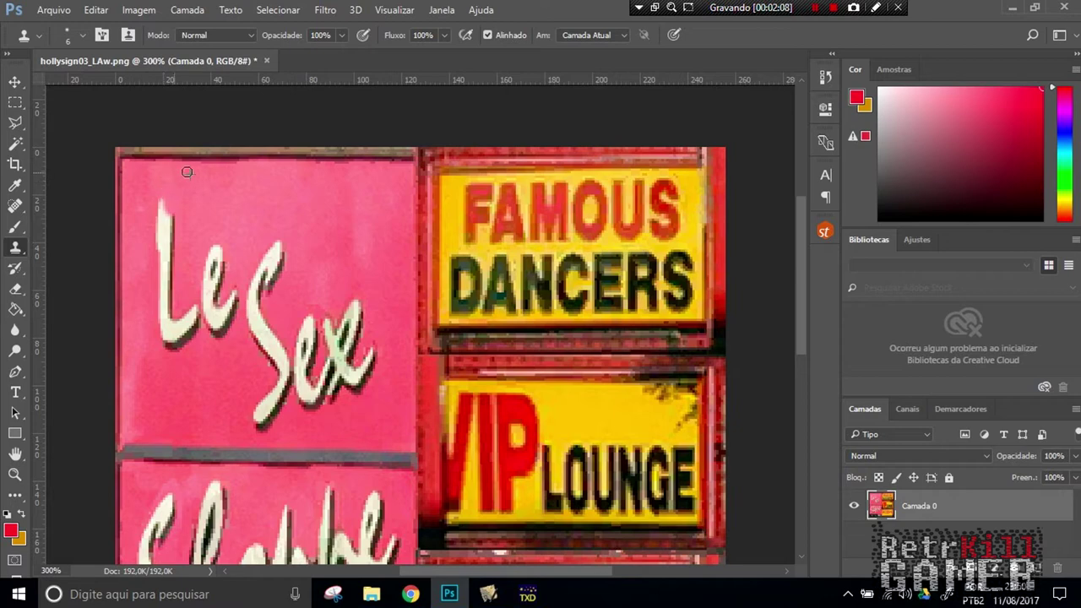
Step: Clone pink over the L and the loop of the e
drag(159, 186, 170, 235)
mouse_move(169, 236)
mouse_down()
mouse_move(168, 308)
mouse_move(167, 294)
mouse_up()
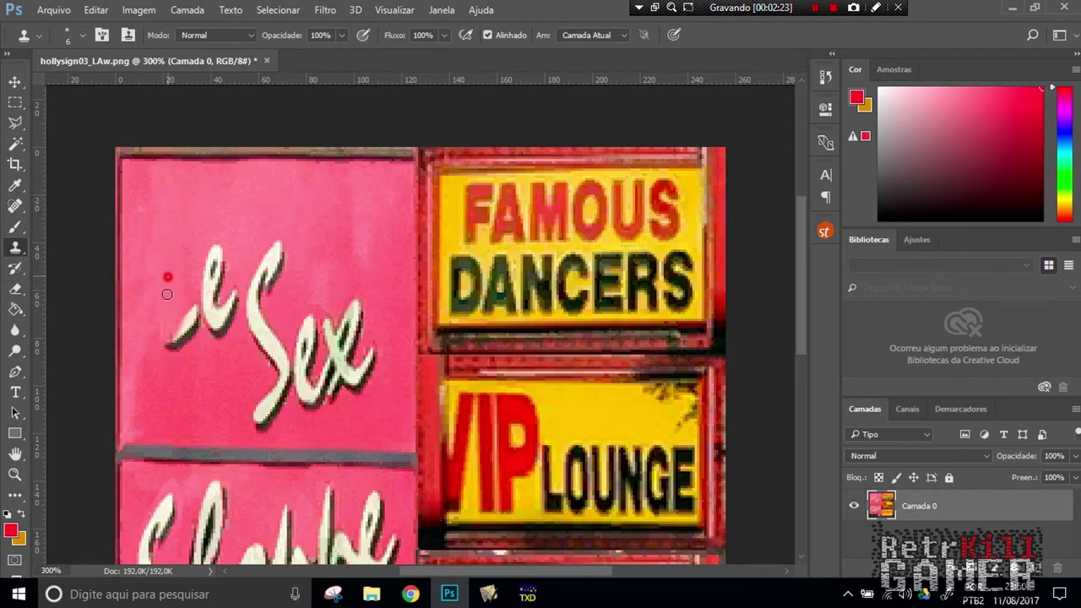
mouse_move(161, 248)
mouse_down()
mouse_move(181, 338)
mouse_move(214, 243)
mouse_move(211, 309)
mouse_move(202, 304)
mouse_move(211, 331)
mouse_up()
alt+click(200, 204)
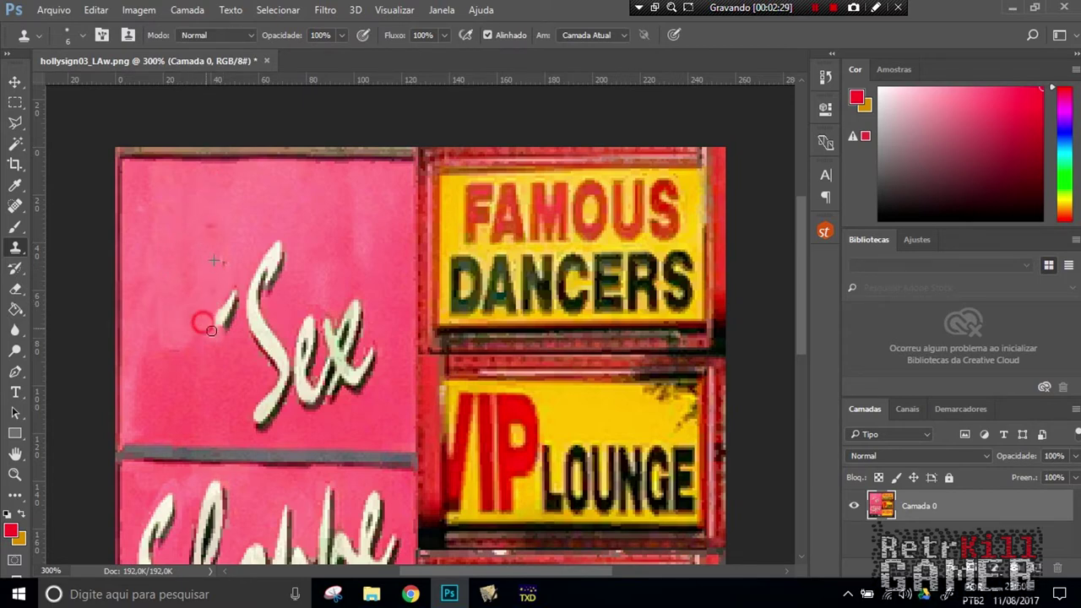
alt+click(208, 391)
click(184, 353)
drag(212, 362, 228, 317)
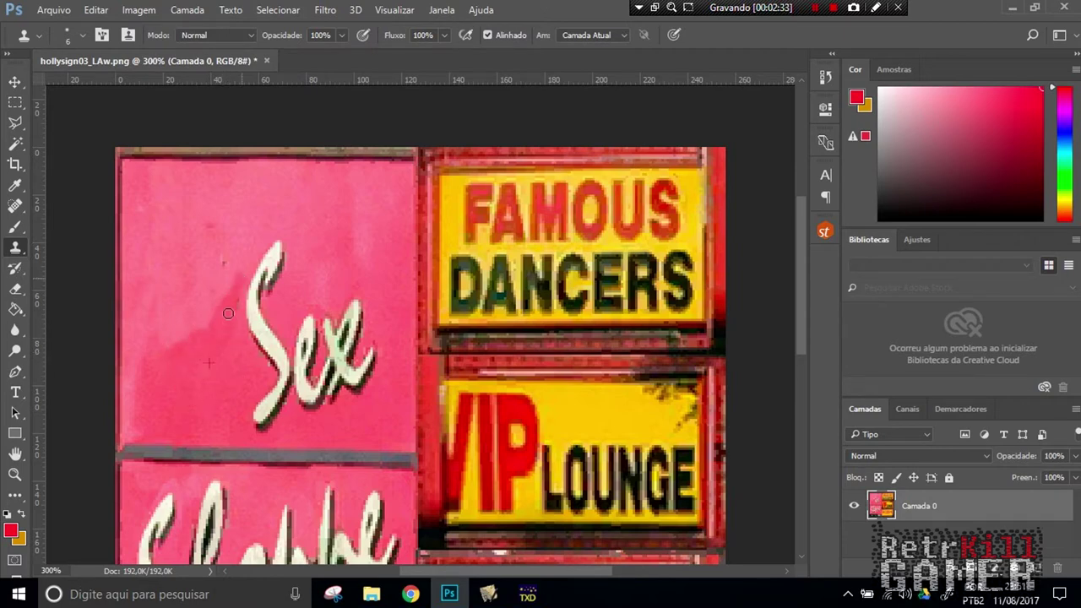
Step: Clone pink over the top and upper curl of the S
click(221, 251)
mouse_move(287, 239)
mouse_down()
mouse_move(267, 239)
mouse_move(281, 266)
mouse_up()
alt+click(265, 222)
alt+click(269, 218)
mouse_move(255, 291)
mouse_down()
mouse_move(255, 320)
mouse_move(270, 334)
mouse_up()
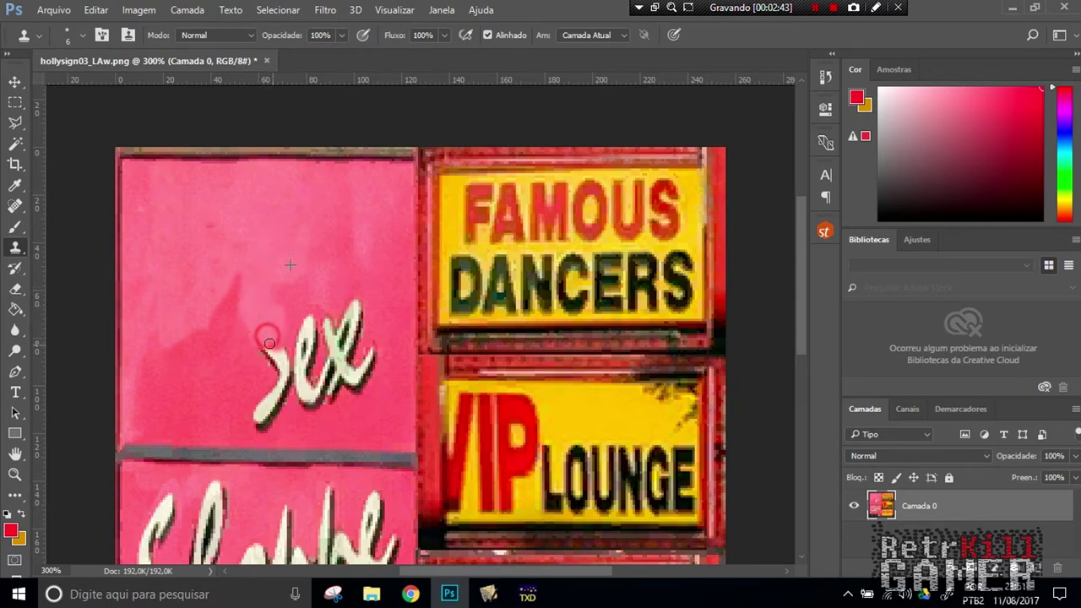
alt+click(313, 258)
drag(309, 321, 305, 349)
Step: Clone pink over the x and the remaining white strokes of Sex
alt+click(311, 264)
mouse_move(345, 305)
mouse_down()
mouse_move(363, 325)
mouse_move(349, 369)
mouse_move(291, 359)
mouse_move(304, 397)
mouse_move(259, 408)
mouse_move(269, 416)
mouse_move(241, 410)
mouse_move(337, 403)
mouse_move(295, 389)
mouse_move(355, 393)
mouse_move(372, 350)
mouse_up()
alt+click(321, 249)
alt+click(307, 244)
alt+click(229, 391)
alt+click(217, 403)
alt+click(265, 422)
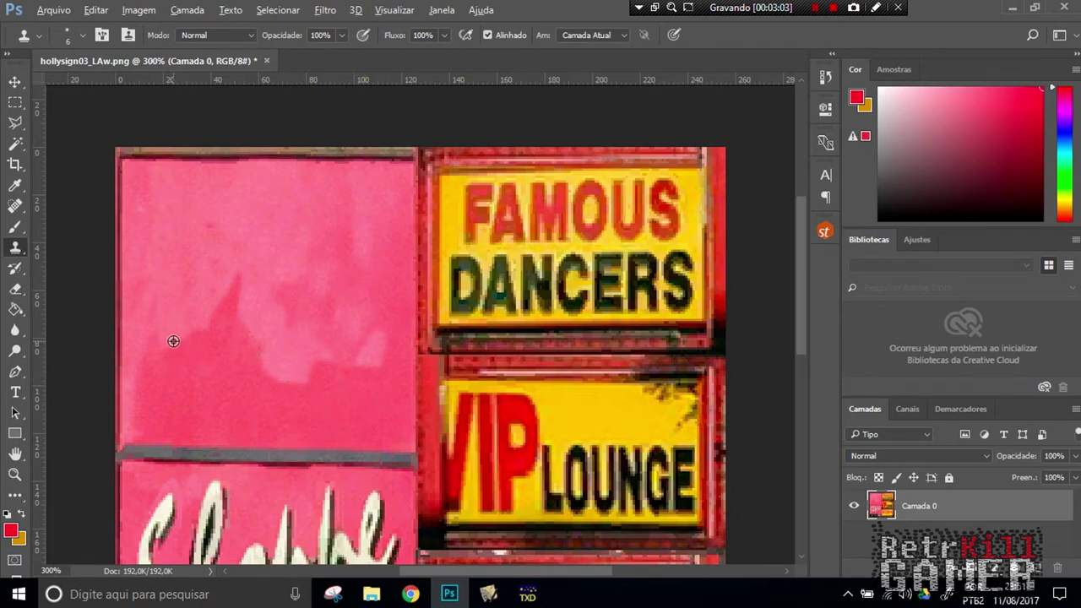
click(15, 207)
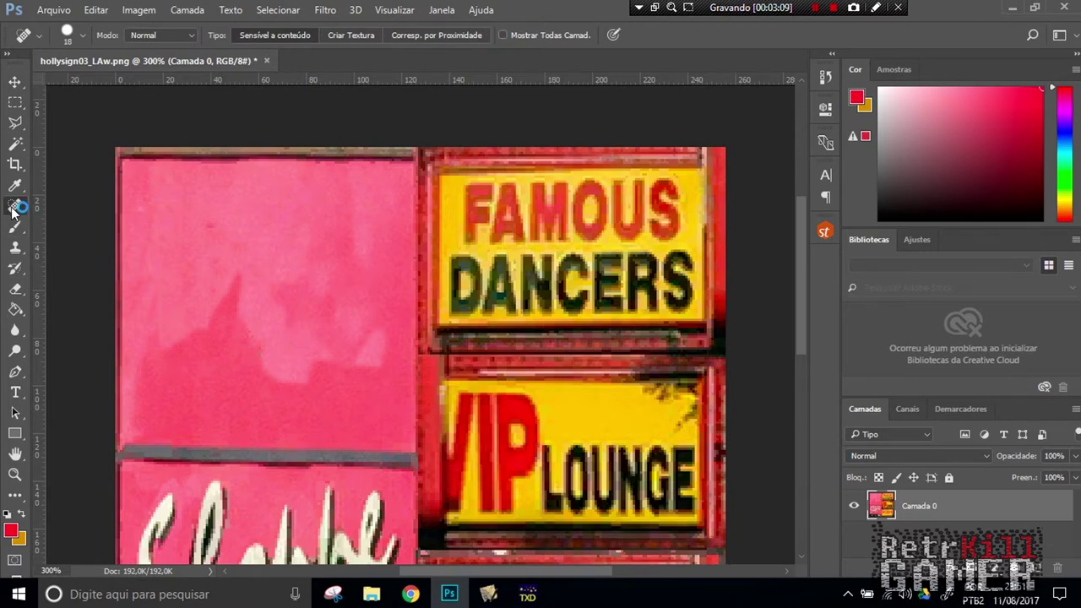
Step: Smooth the blotchy cloned pink patches with the Content-Aware Spot Healing Brush
right_click(13, 208)
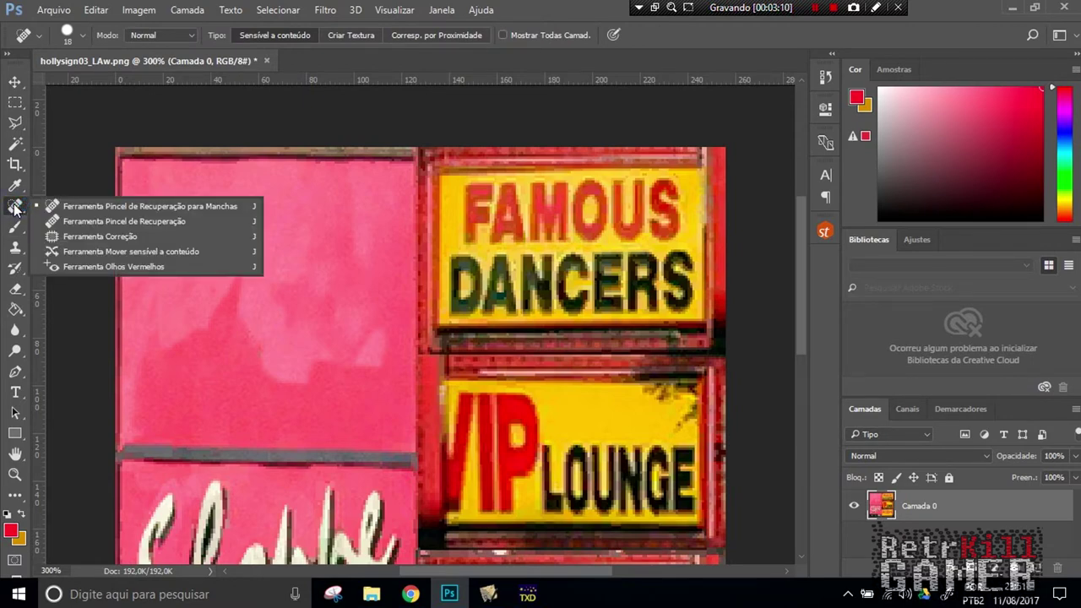
click(13, 208)
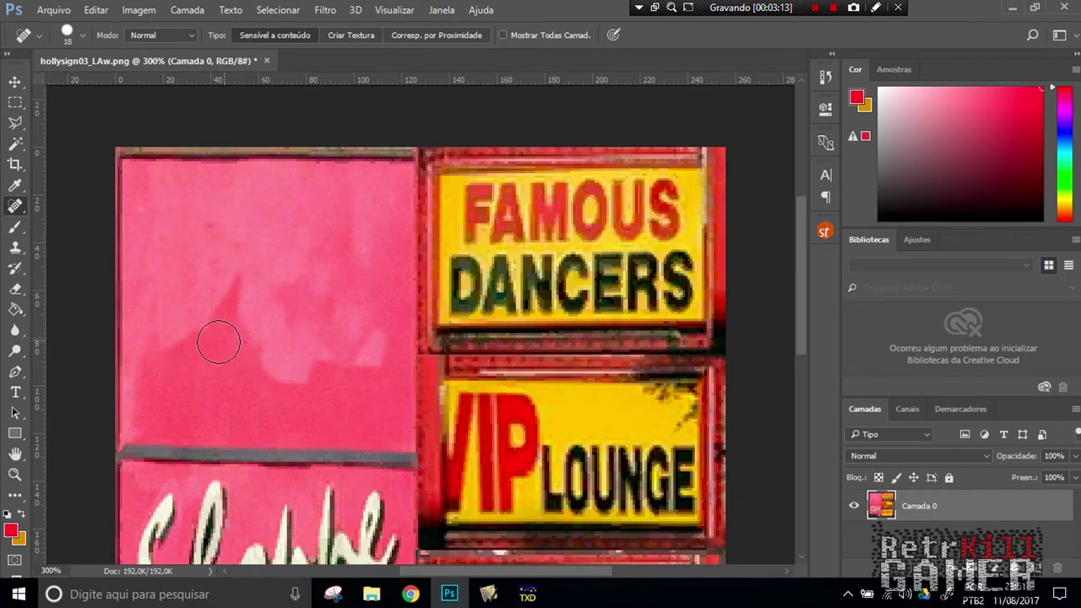
mouse_move(157, 351)
mouse_down()
mouse_move(187, 341)
mouse_move(373, 363)
mouse_up()
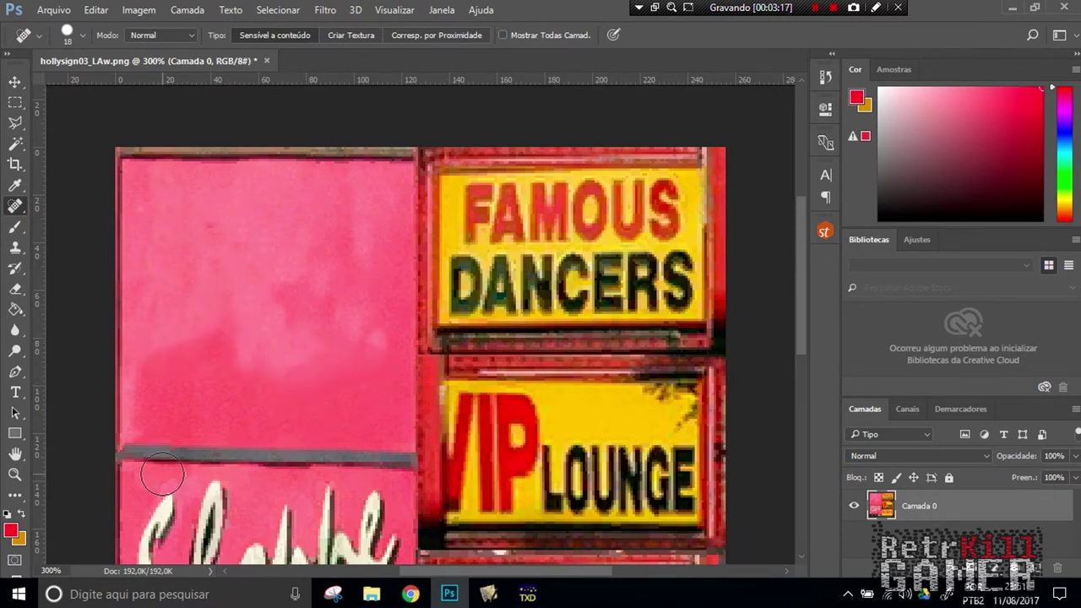
drag(181, 349, 284, 351)
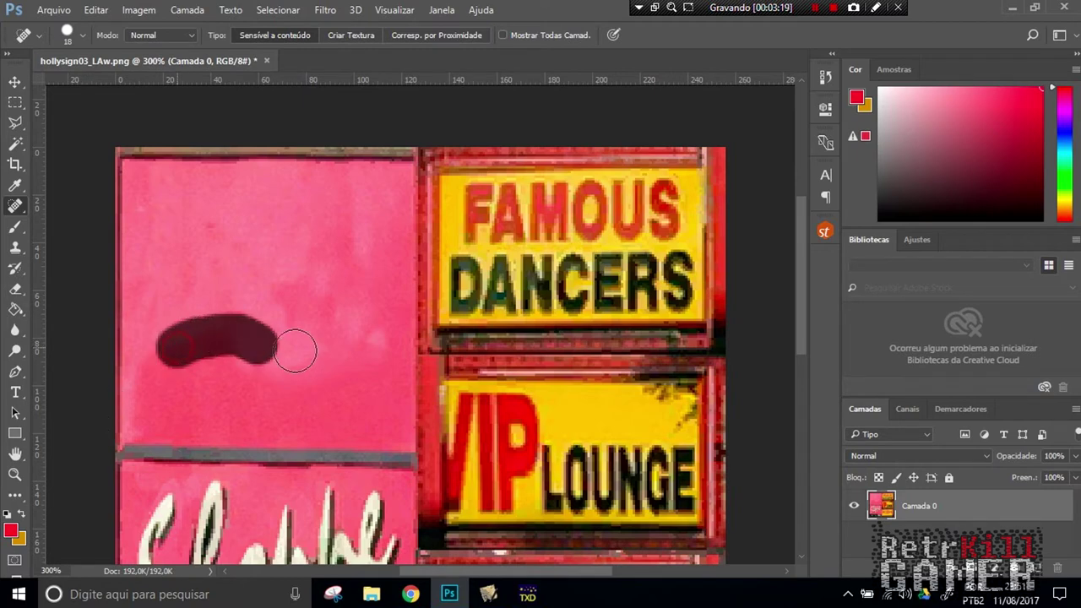
click(161, 358)
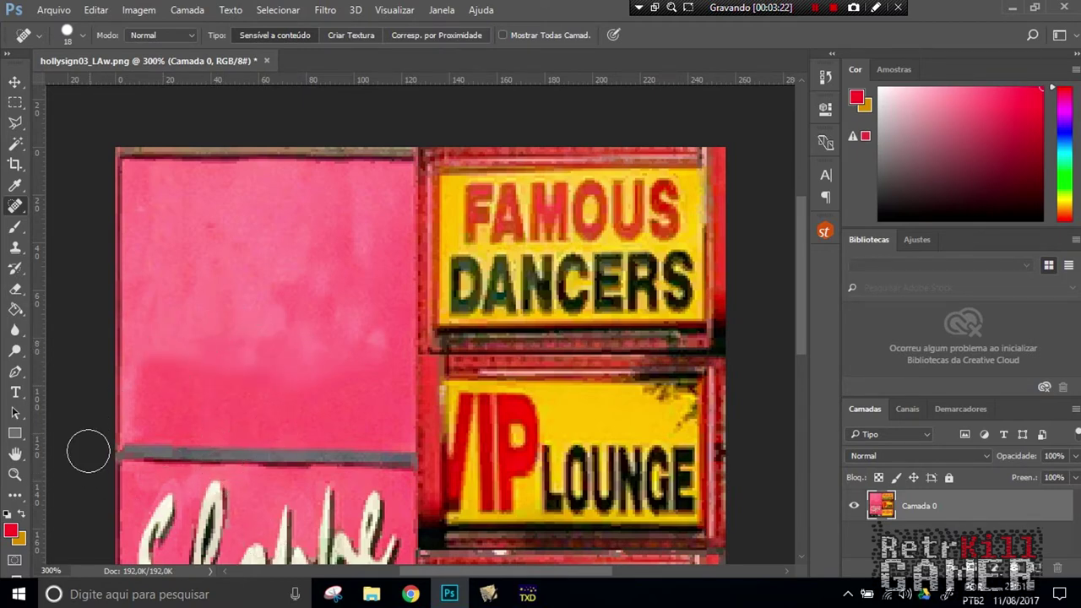
drag(188, 357, 166, 360)
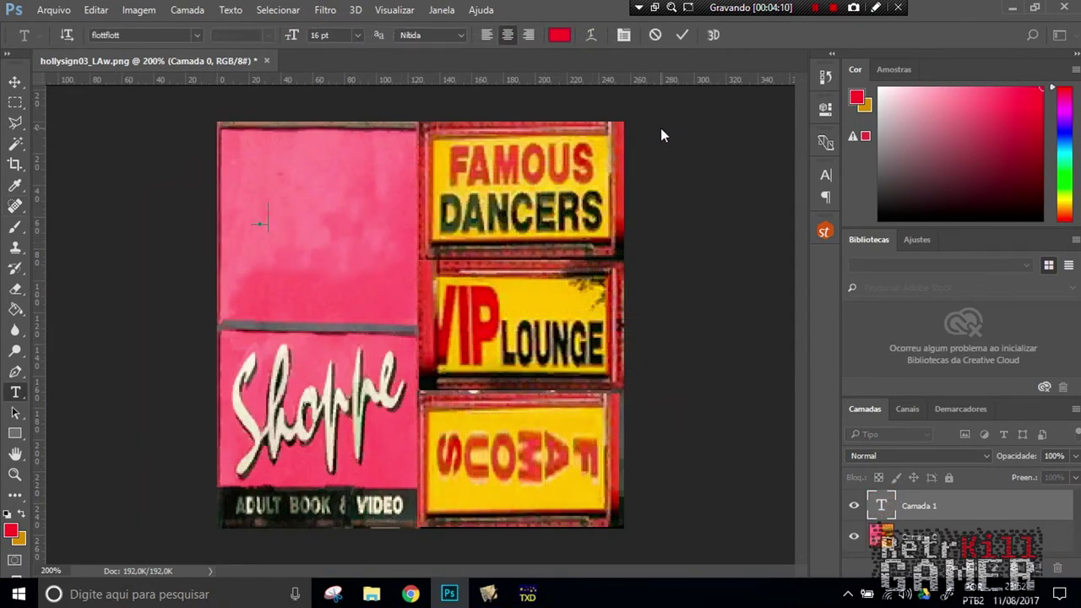
Step: Type 'Isca Bella' on the pink panel and enlarge it with Free Transform
text(Ibca)
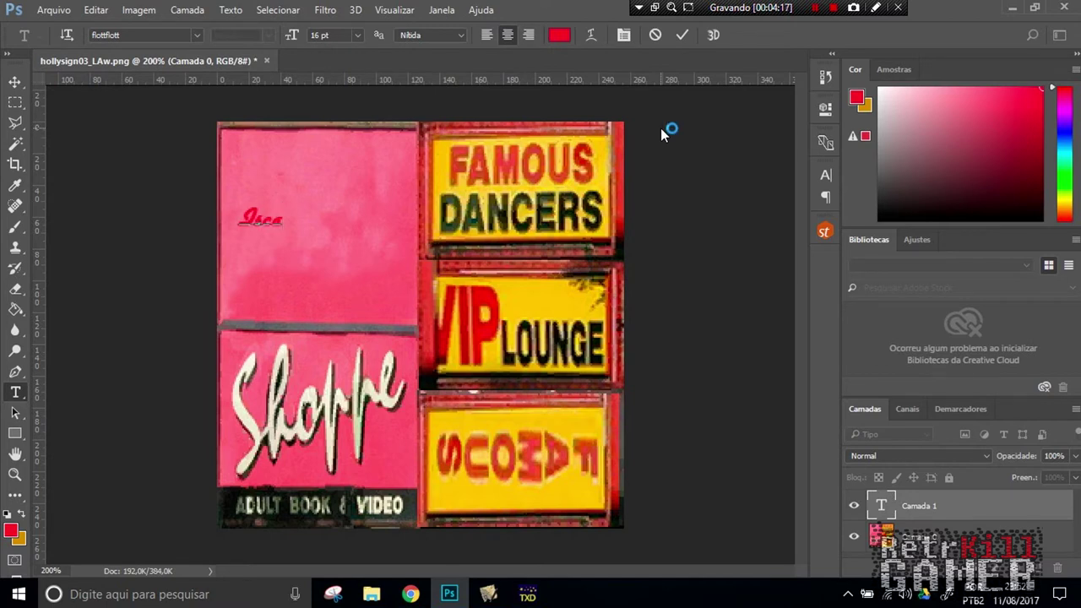
text(ella)
click(14, 81)
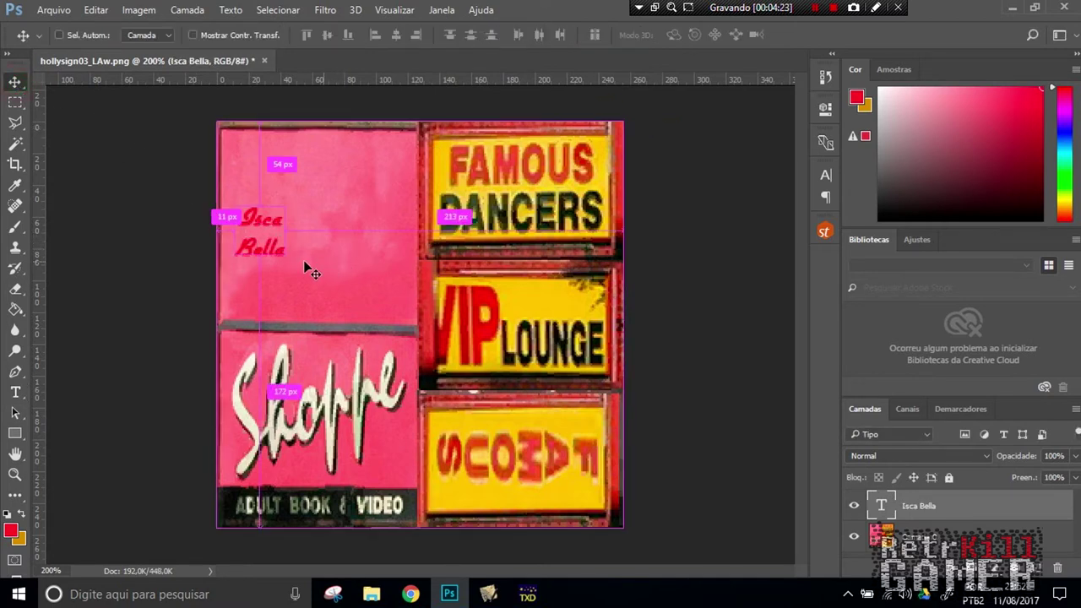
key(ctrl+t)
drag(282, 239, 385, 277)
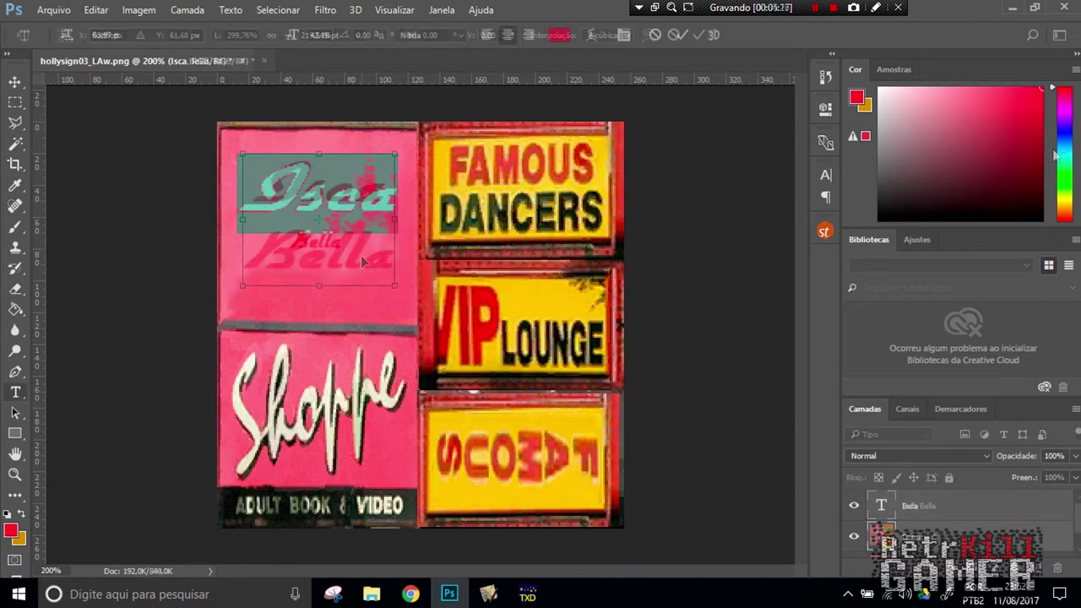
Step: Recolour the Isca text yellow
drag(1074, 201, 1069, 196)
click(1021, 111)
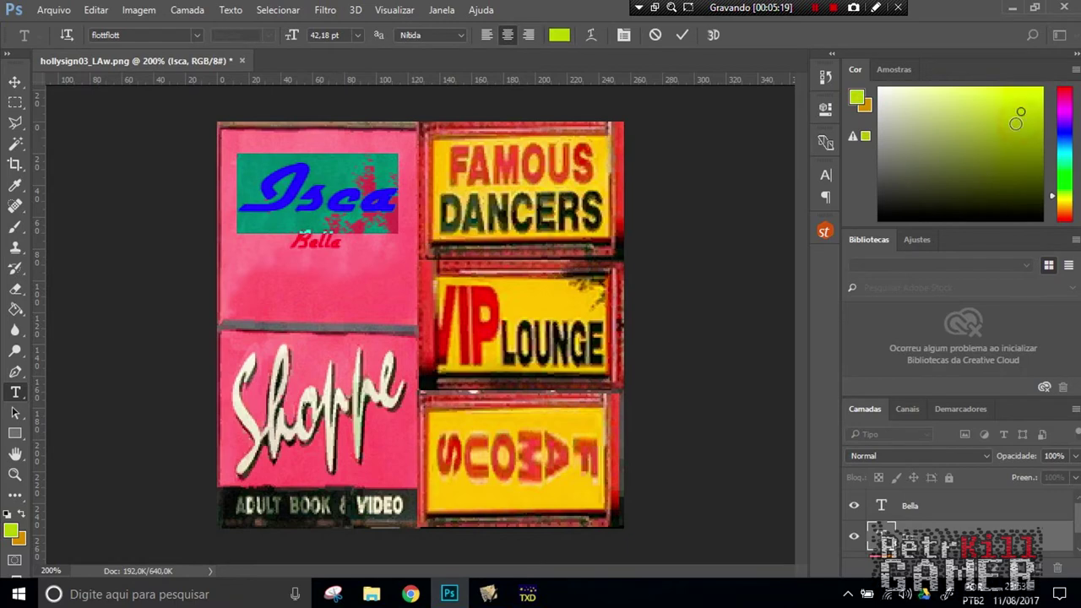
click(318, 215)
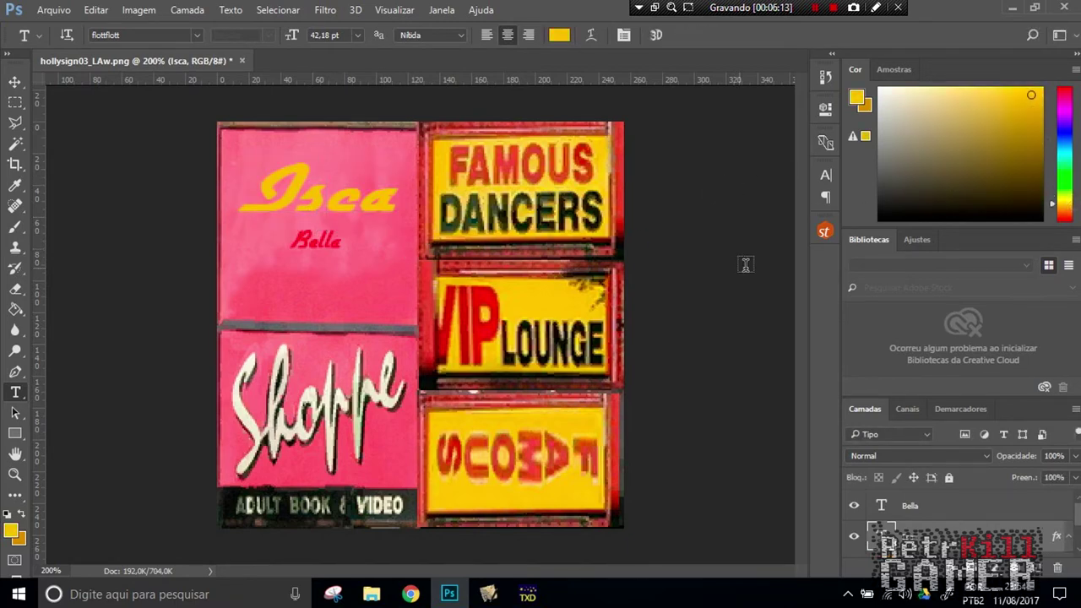
right_click(900, 541)
Step: Enable a drop shadow on Isca and set its distance and size to 2 px
click(773, 64)
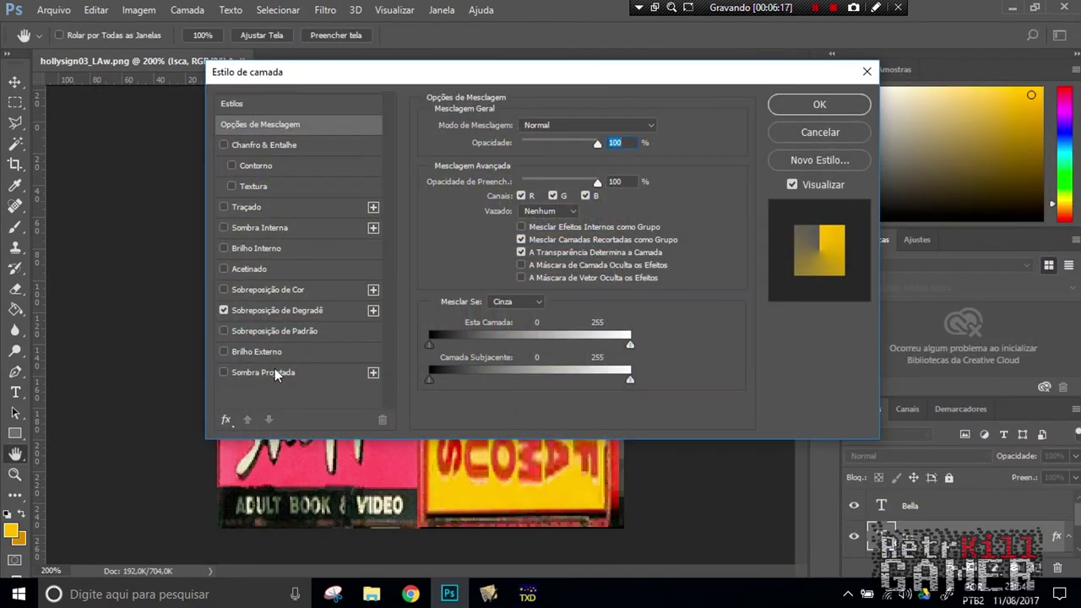
click(263, 372)
drag(448, 74, 805, 76)
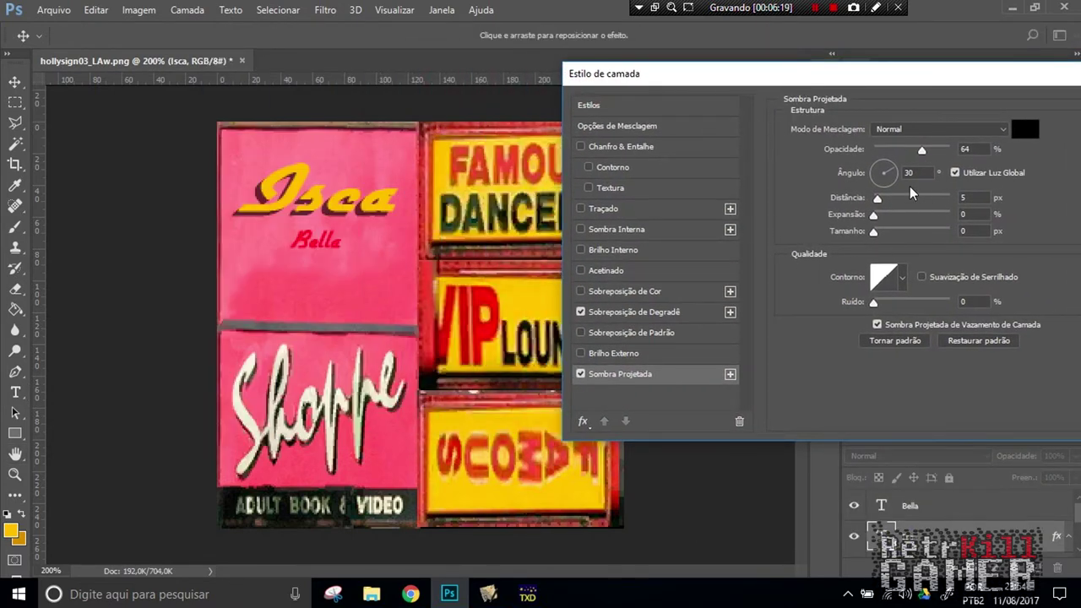
drag(880, 199, 877, 201)
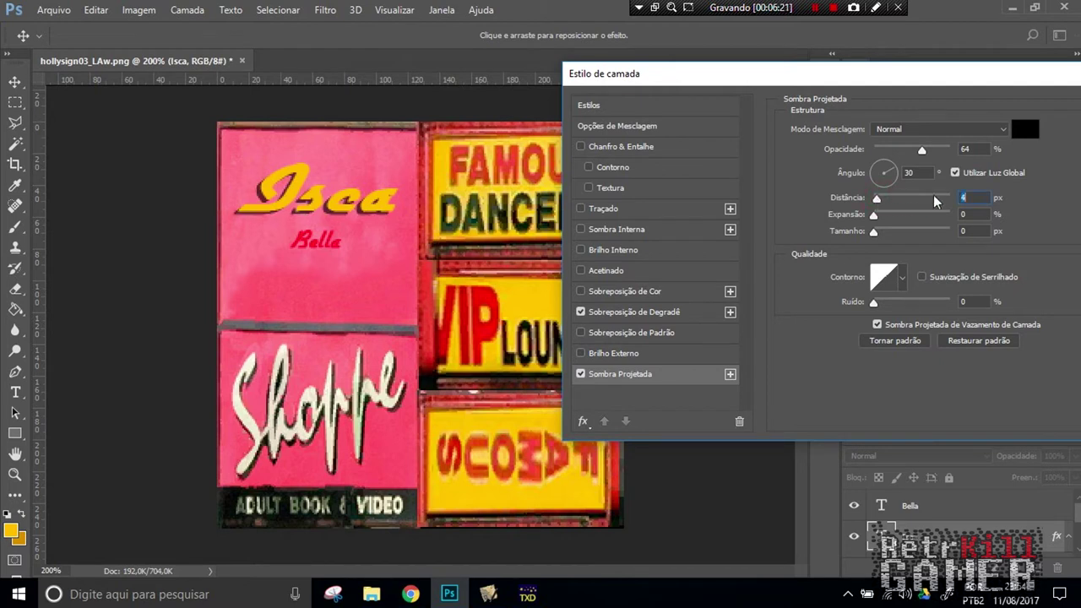
click(920, 151)
drag(919, 152, 901, 152)
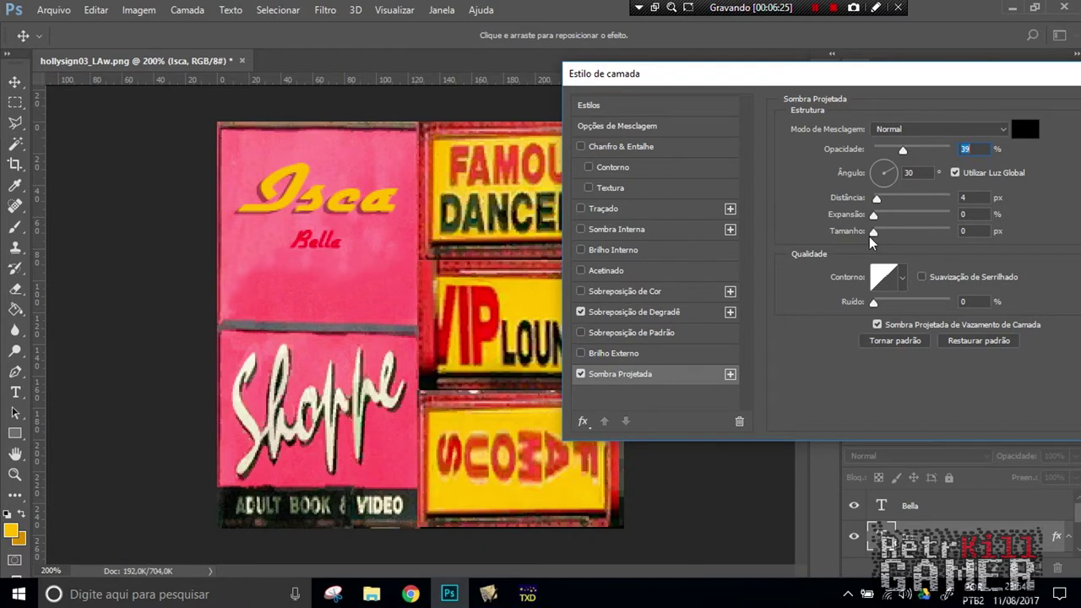
drag(875, 231, 879, 205)
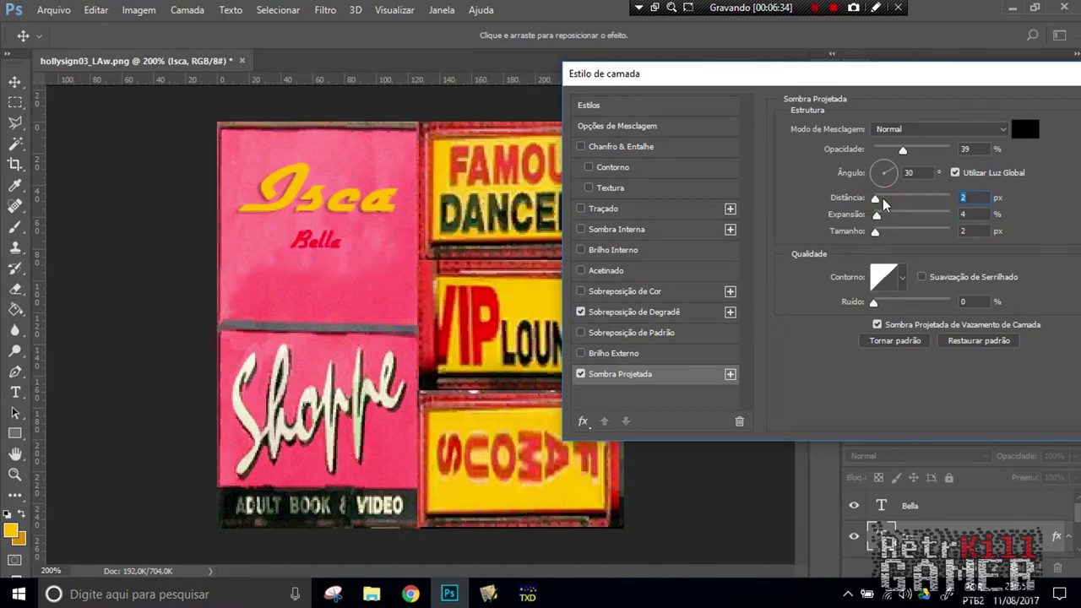
Step: Set the drop shadow opacity to 53% and apply the layer style
drag(903, 150, 912, 152)
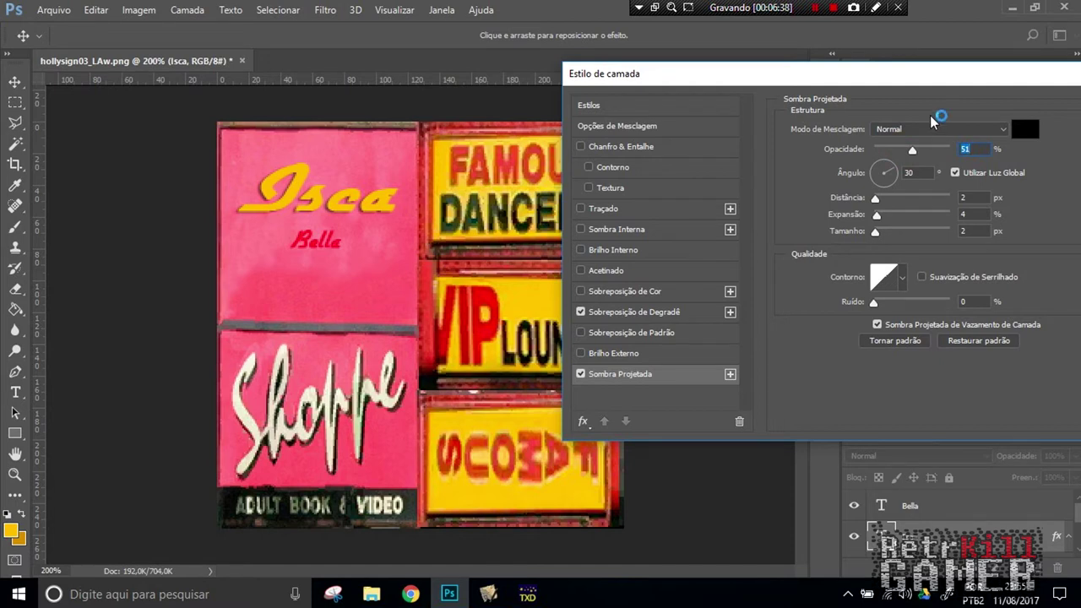
click(917, 151)
drag(917, 150, 916, 152)
drag(917, 79, 750, 37)
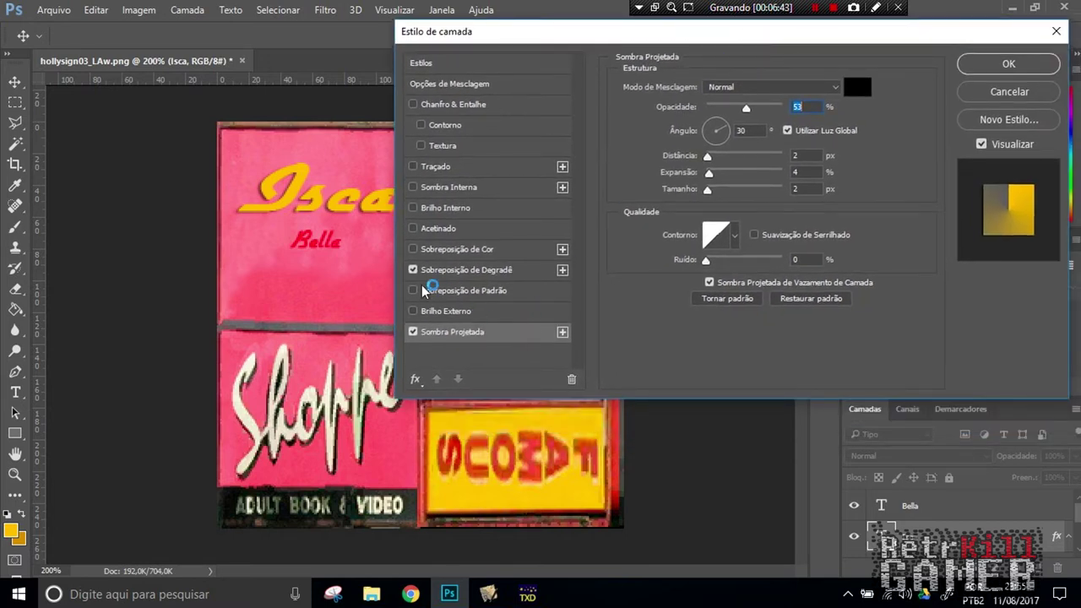
click(414, 312)
click(413, 312)
click(1003, 66)
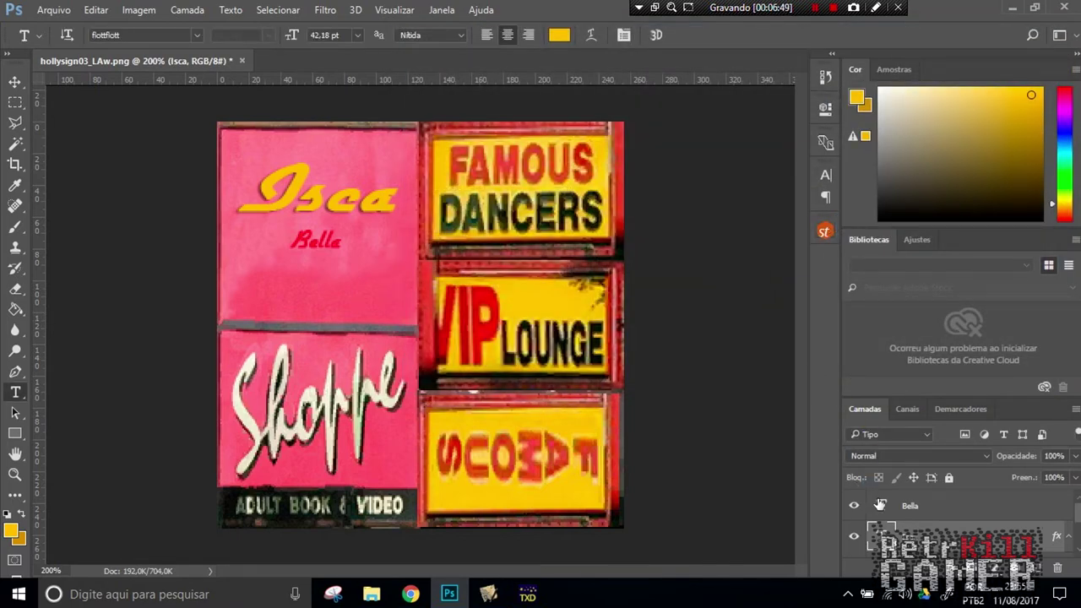
Step: Duplicate the styled Isca text layer
right_click(910, 541)
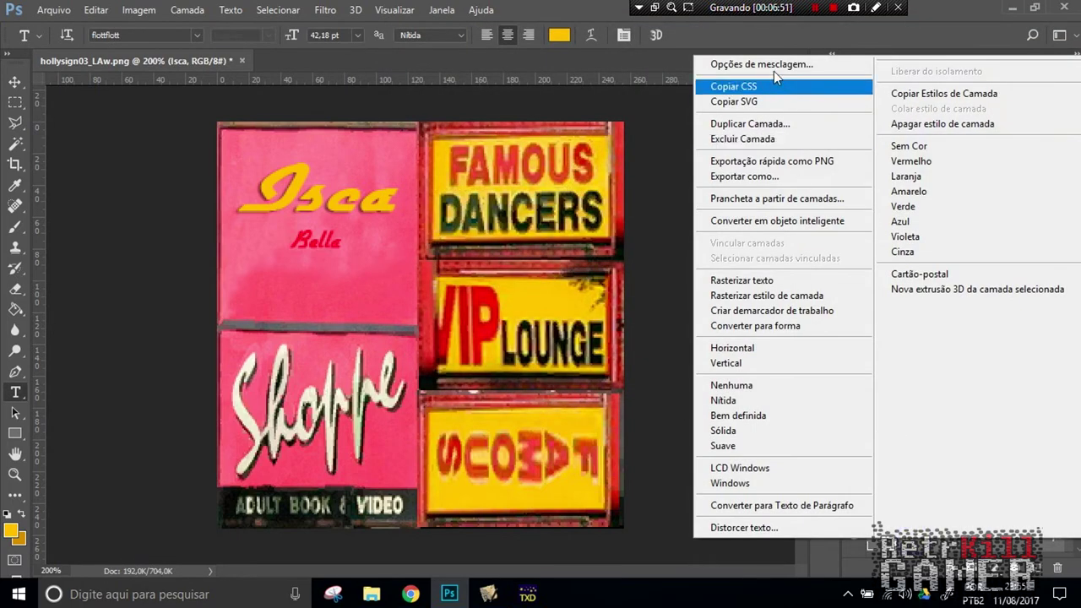
click(765, 65)
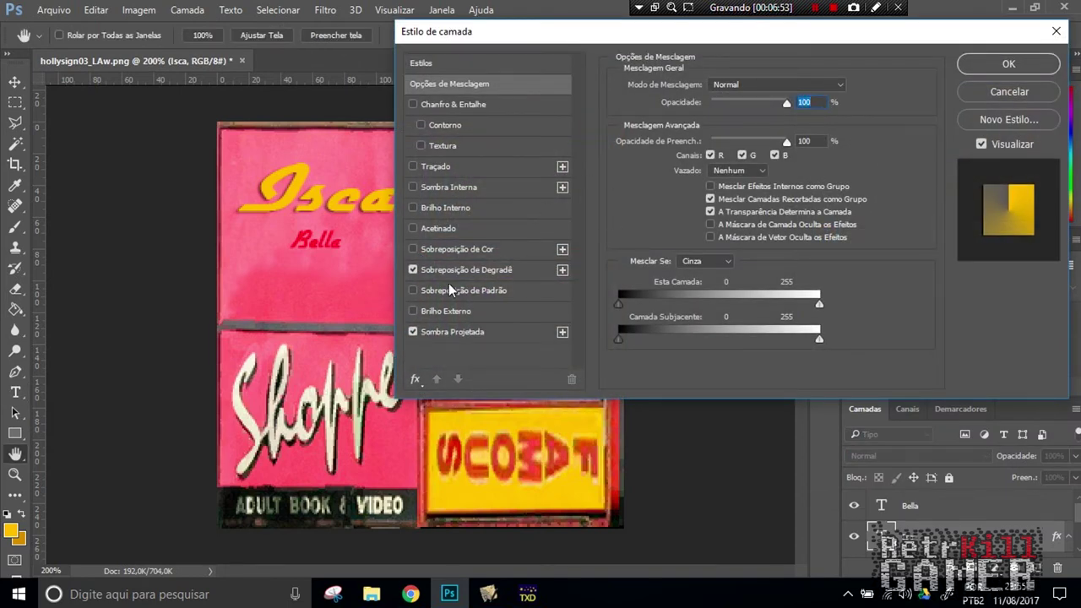
click(1036, 91)
right_click(909, 546)
click(750, 122)
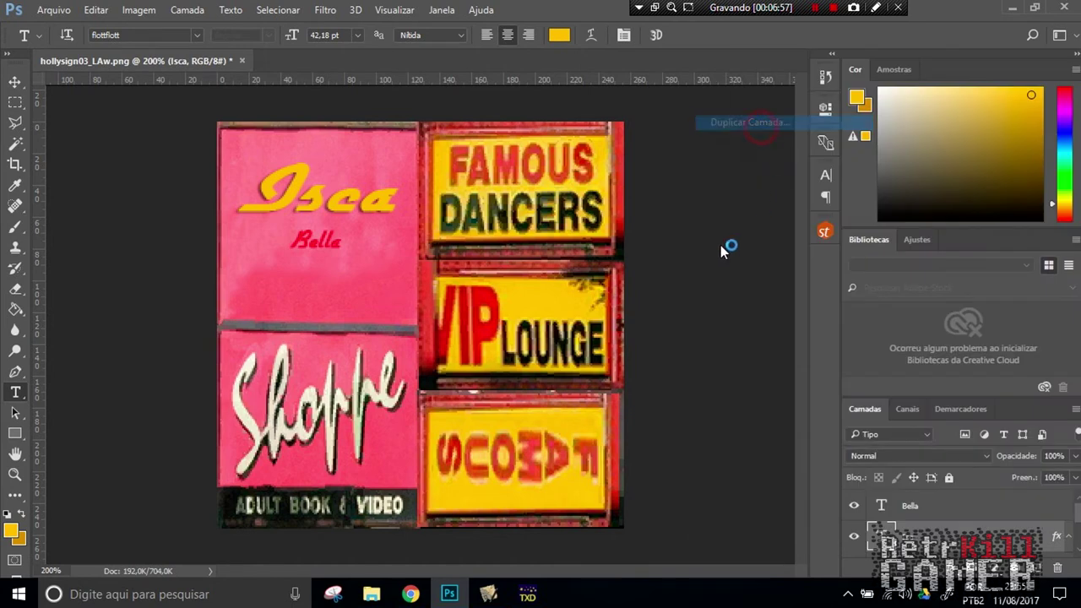
click(680, 176)
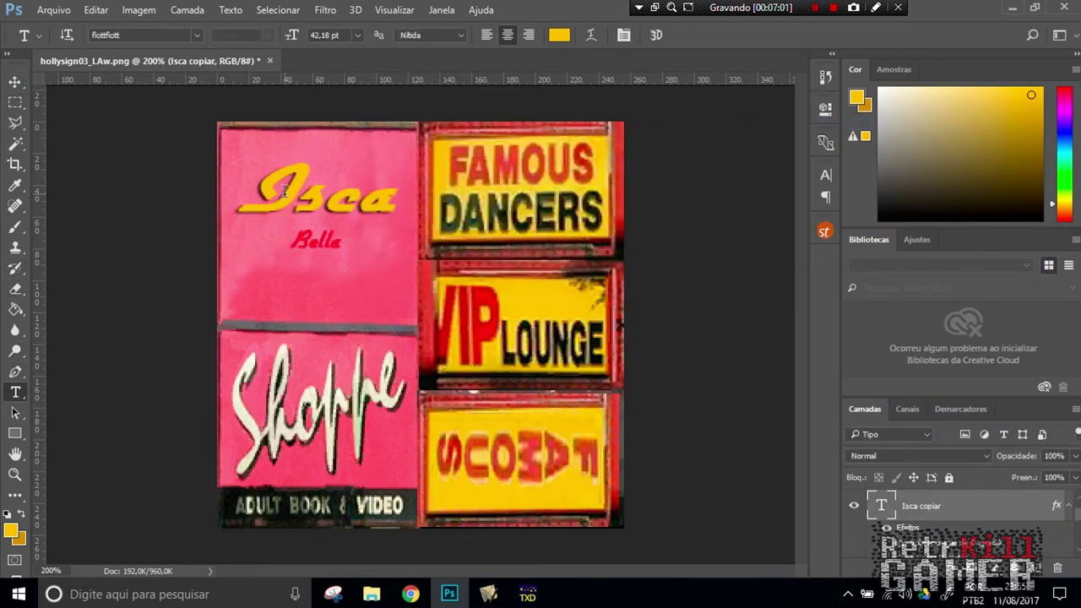
Step: Retype the copied layer's text as 'Bella'
drag(297, 195, 531, 184)
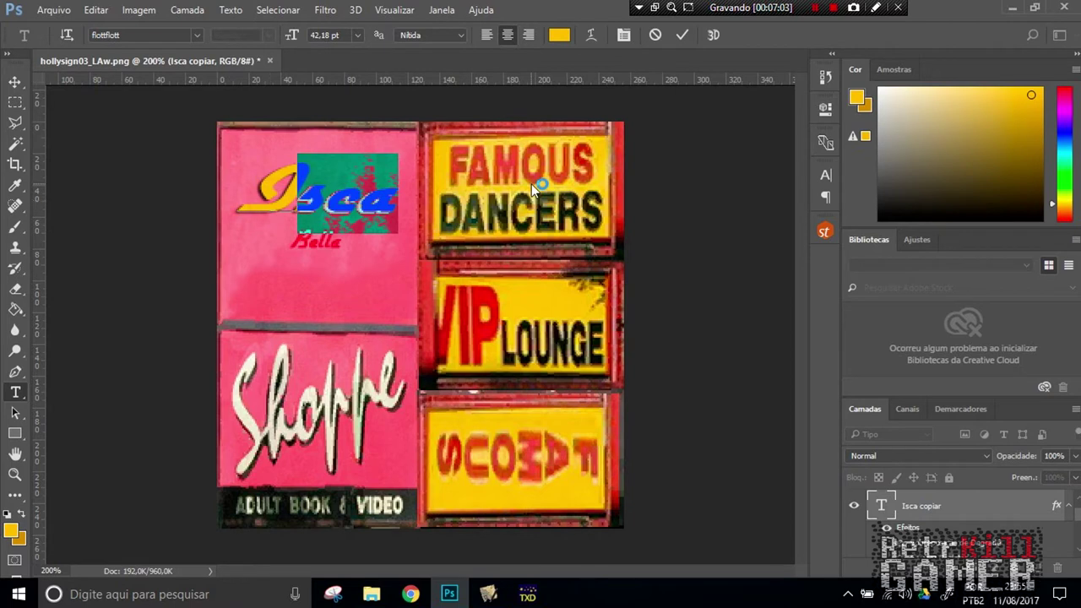
key(Left)
text(Be)
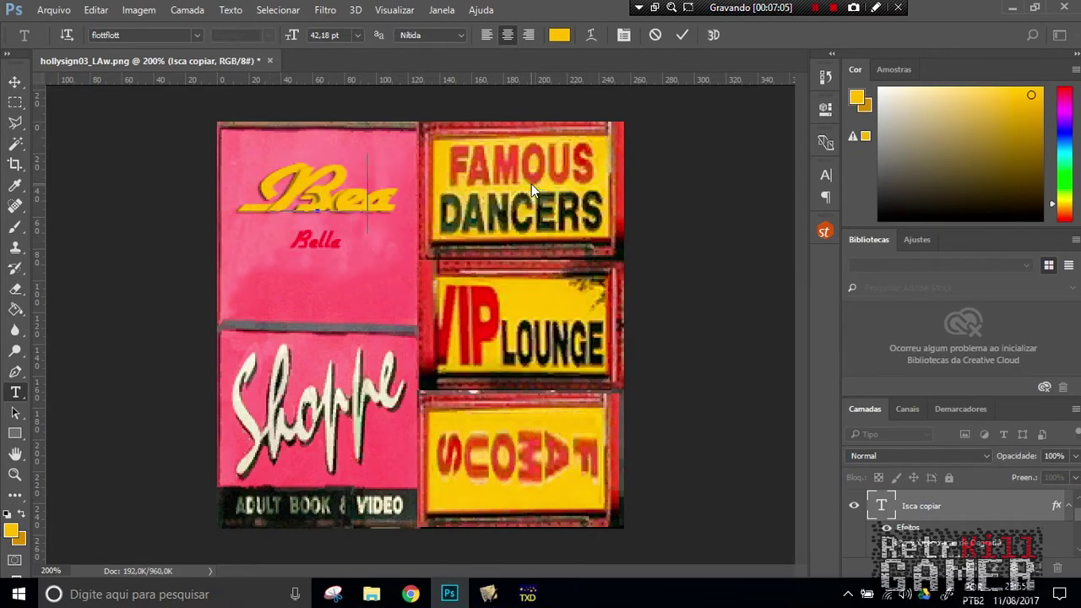
text(lla)
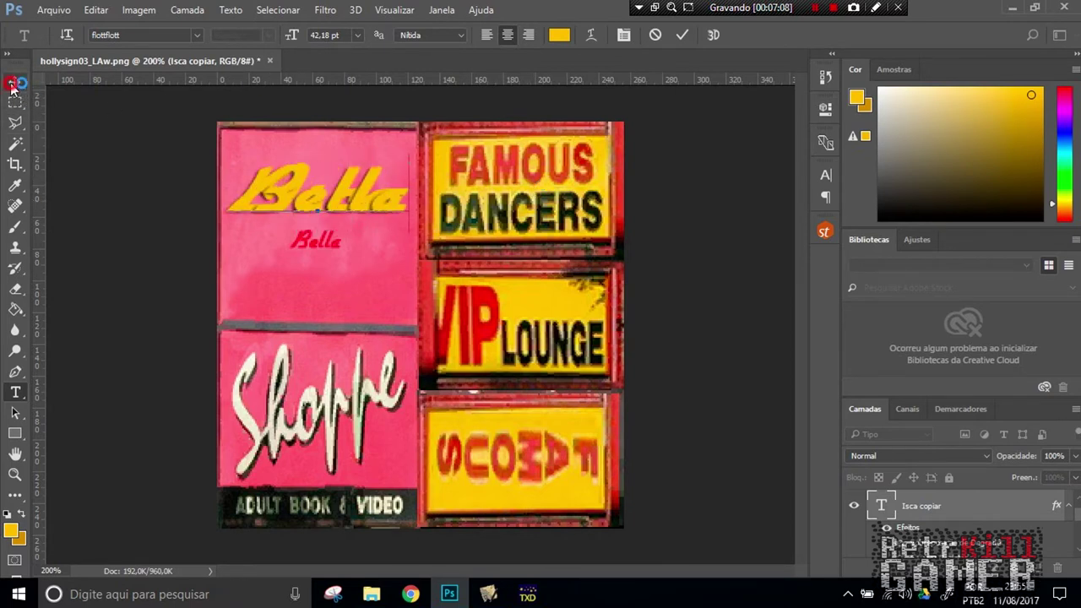
key(ctrl+Return)
Step: Move and scale the Bella text to sit just below Isca
key(ctrl+t)
drag(363, 190, 388, 264)
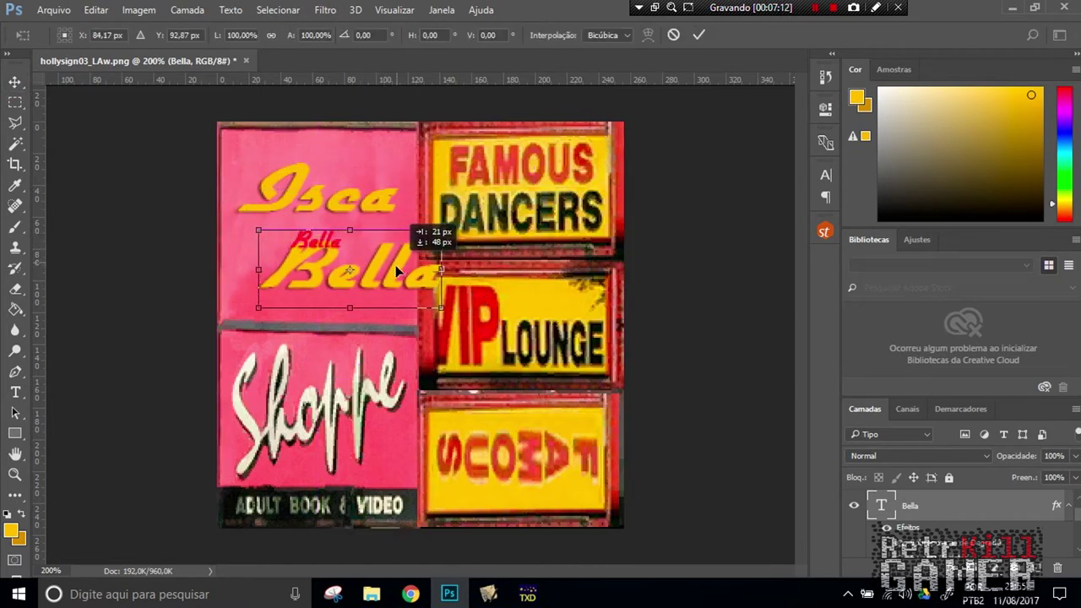
drag(391, 264, 396, 278)
drag(441, 240, 416, 245)
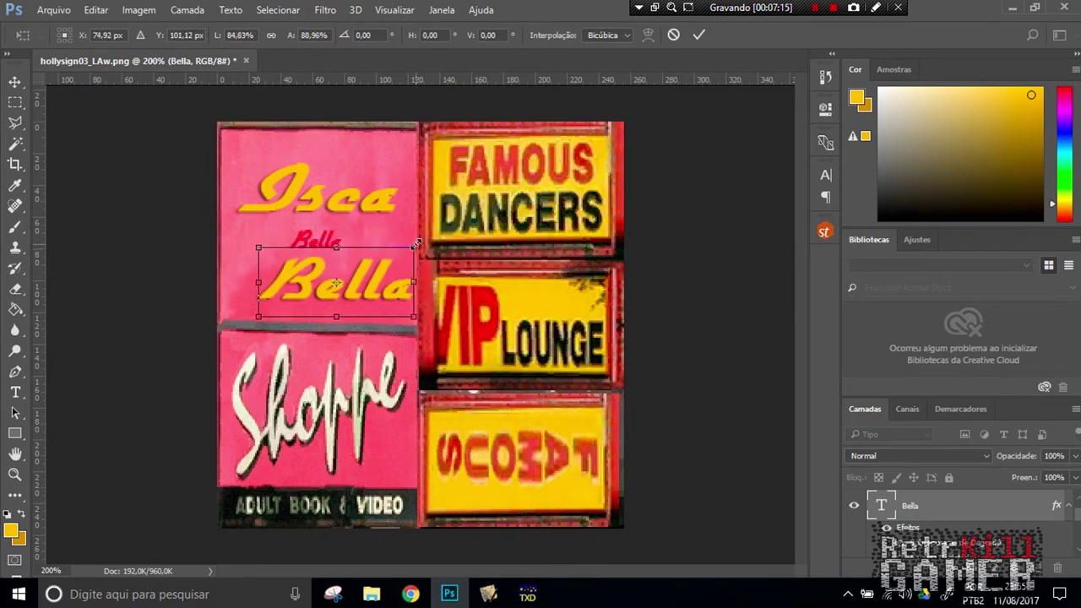
drag(335, 245, 334, 239)
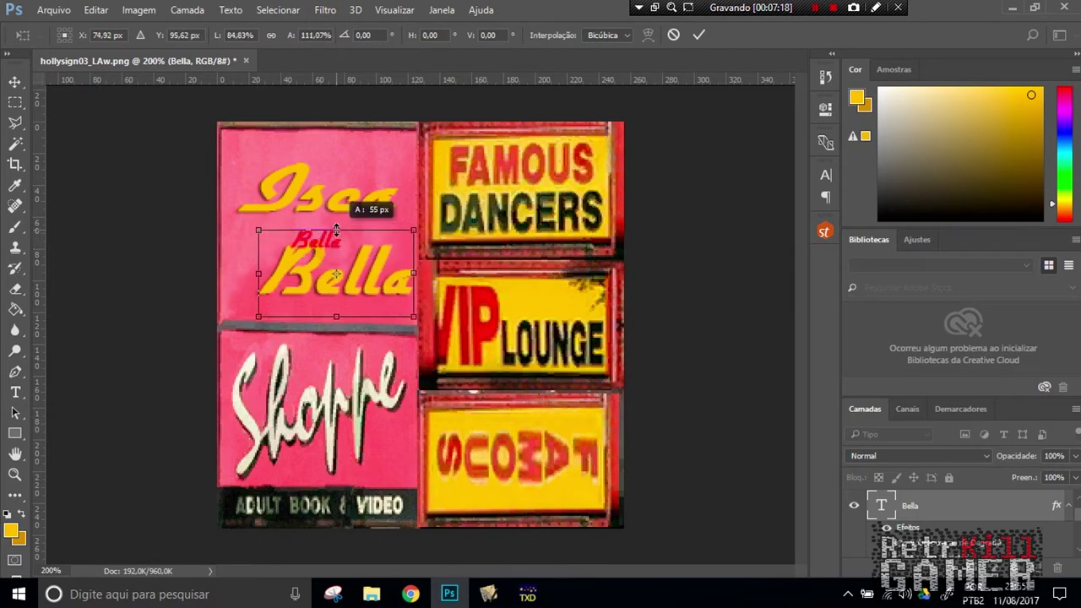
key(Return)
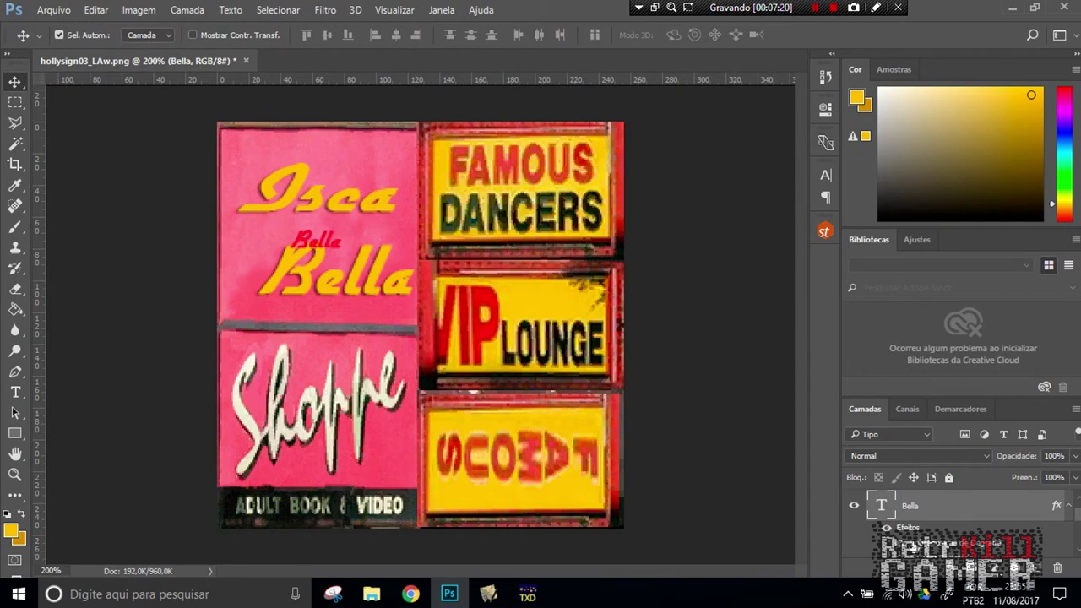
scroll(912, 547, down, 2)
click(910, 507)
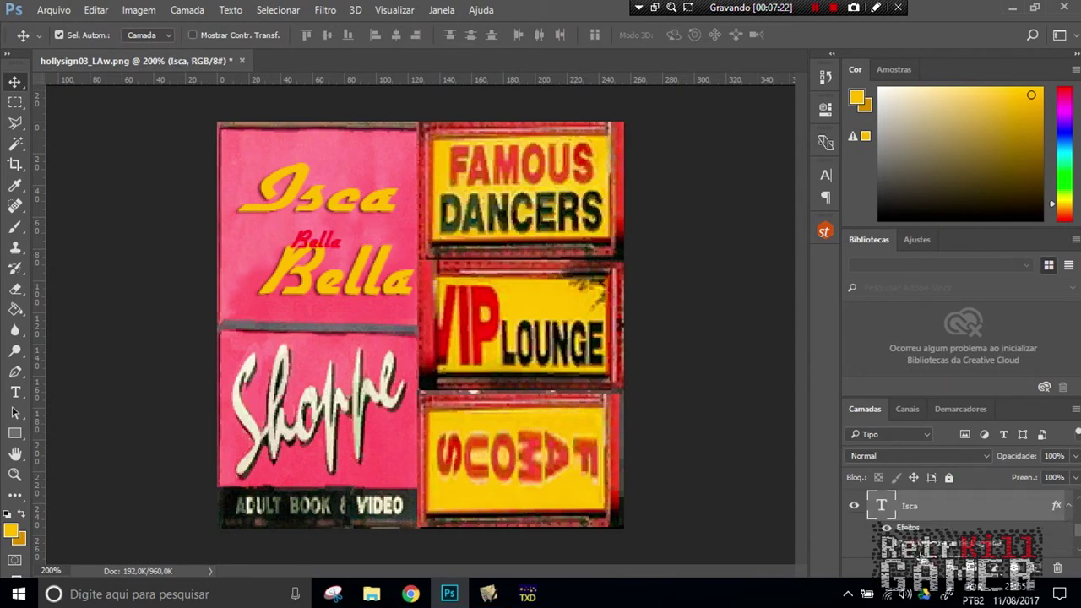
Step: Stretch the Isca text taller and slightly narrower
scroll(918, 550, down, 1)
scroll(916, 542, up, 3)
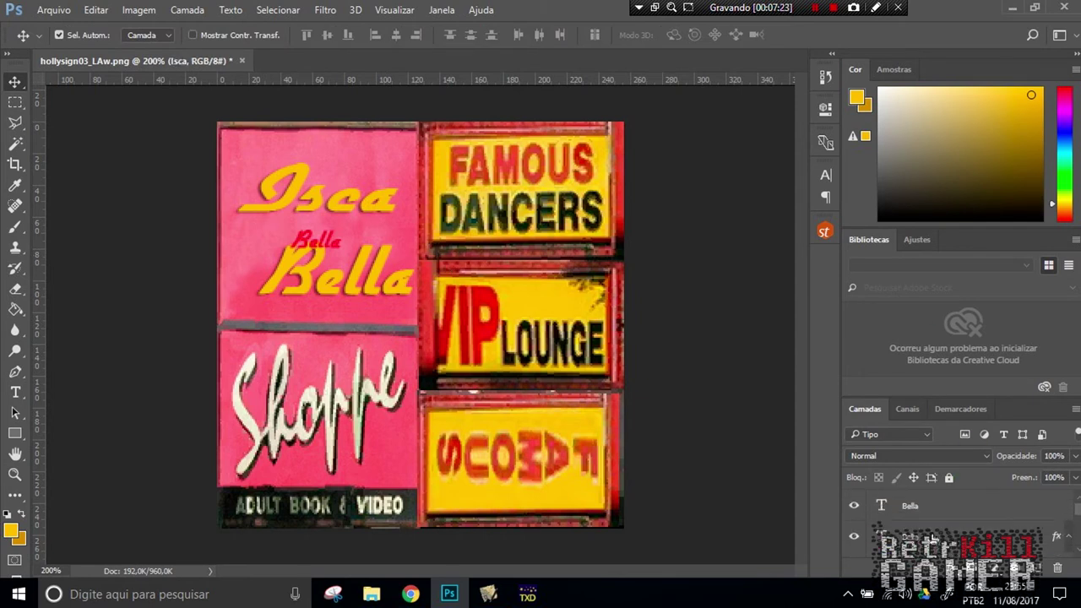
click(911, 507)
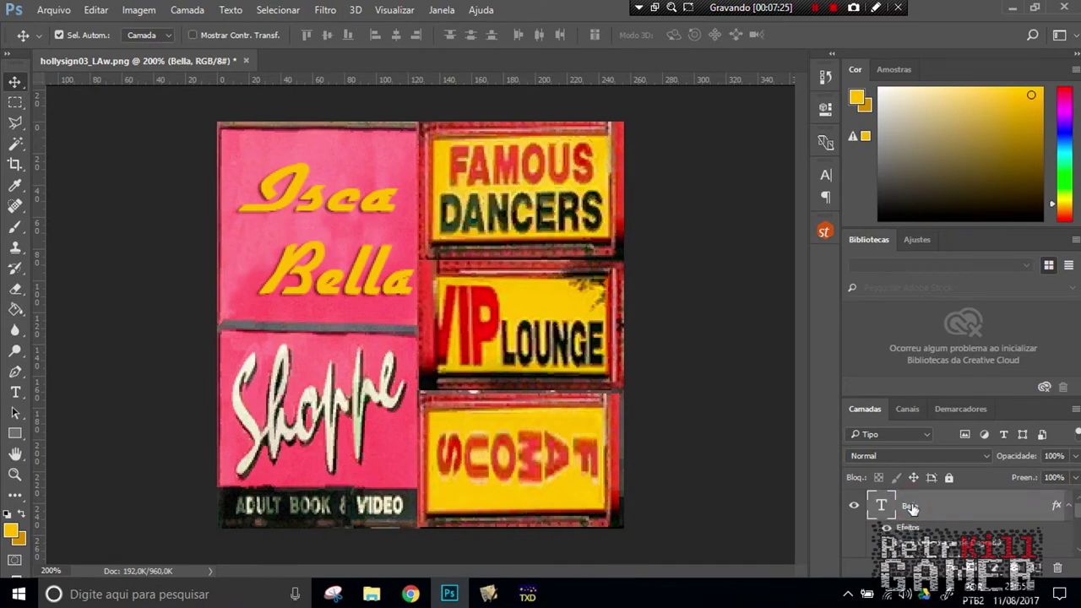
scroll(921, 515, down, 2)
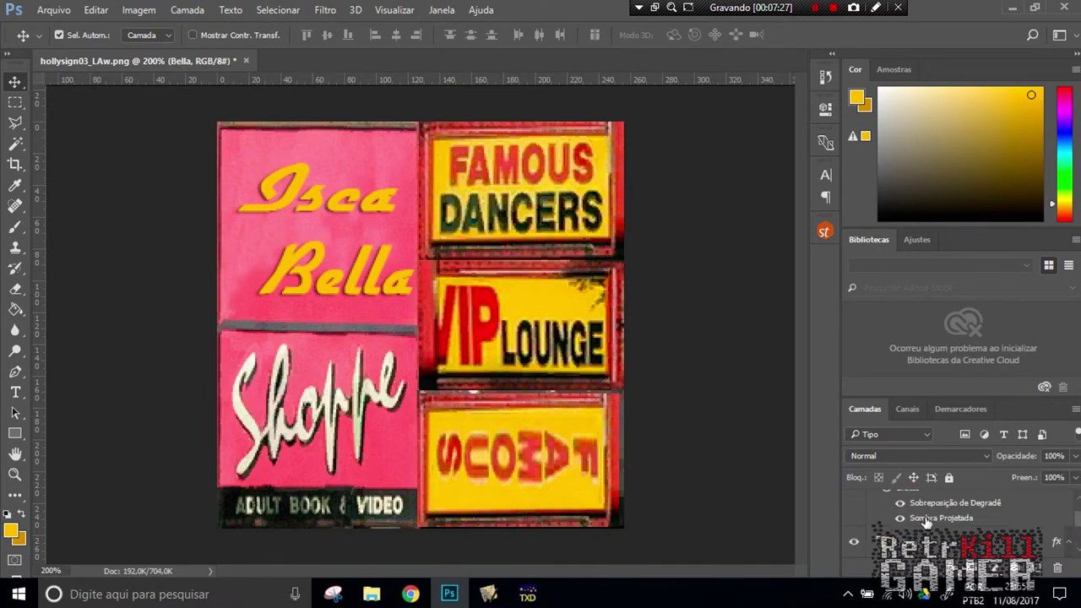
scroll(924, 521, up, 2)
scroll(928, 528, down, 3)
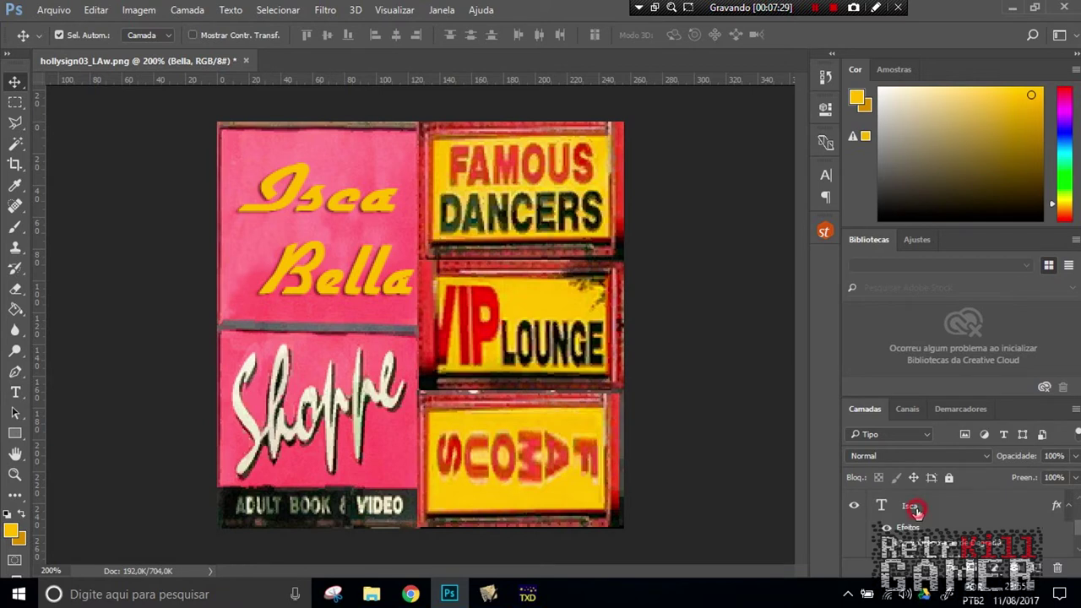
click(916, 508)
key(ctrl+t)
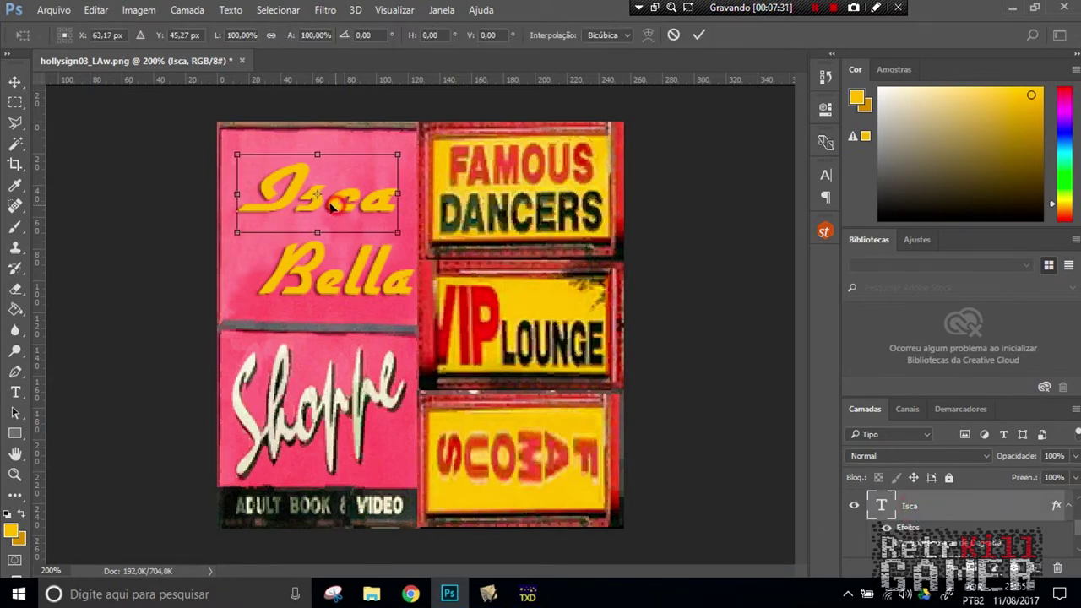
drag(384, 224, 376, 264)
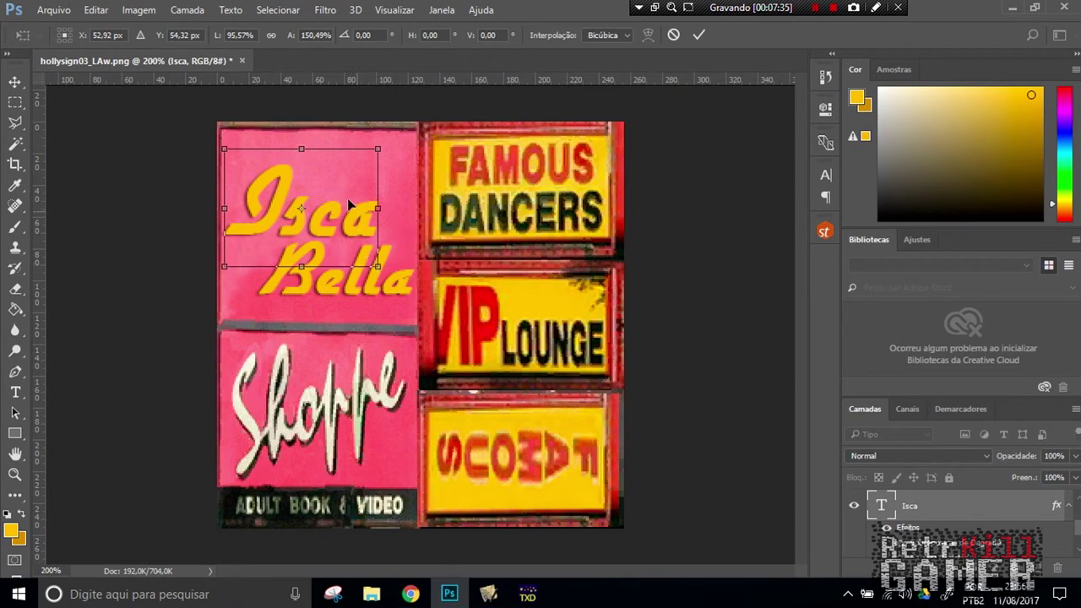
key(Return)
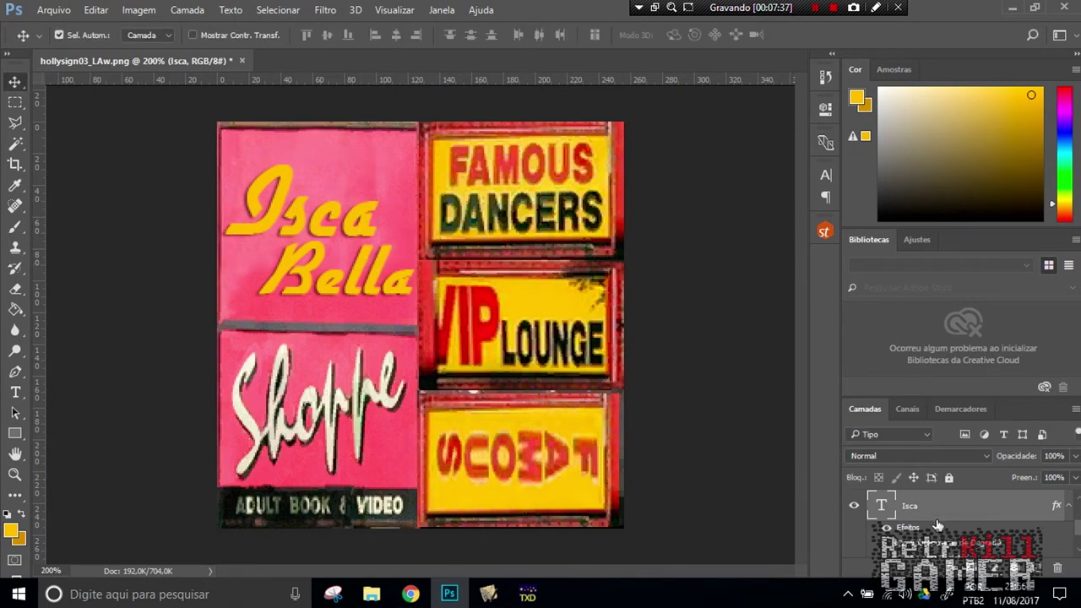
Step: Scale Isca and Bella together upward to fill the top pink panel
scroll(933, 532, down, 2)
ctrl+click(914, 508)
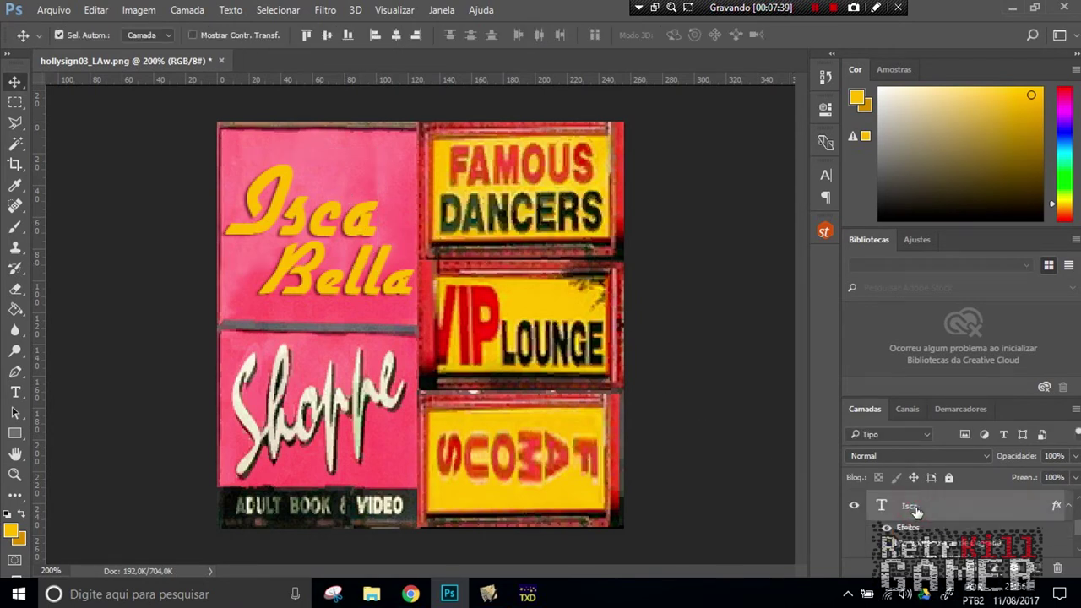
key(ctrl+t)
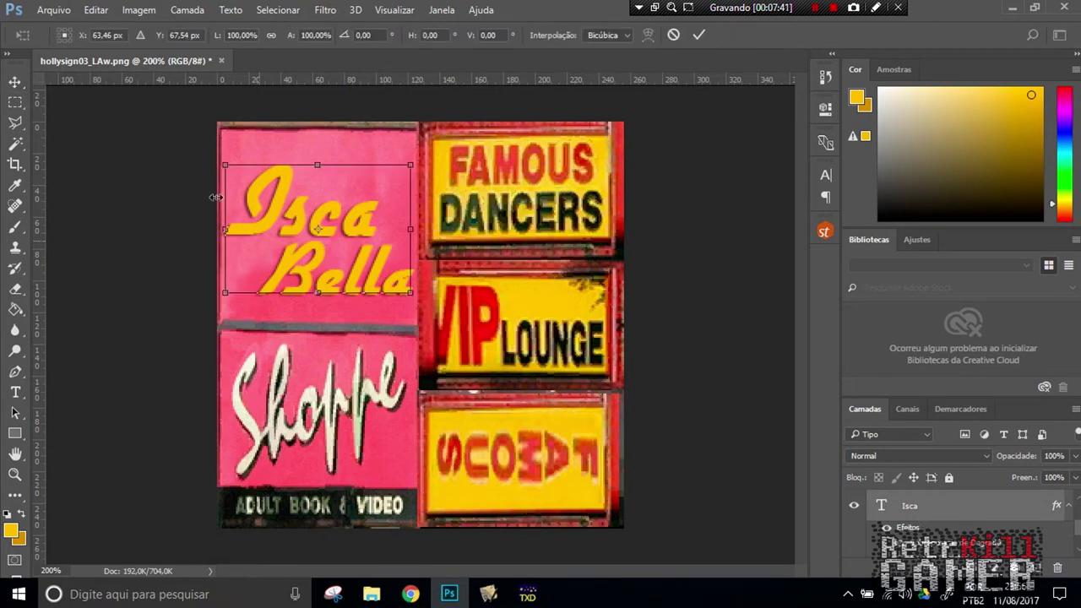
drag(410, 162, 407, 140)
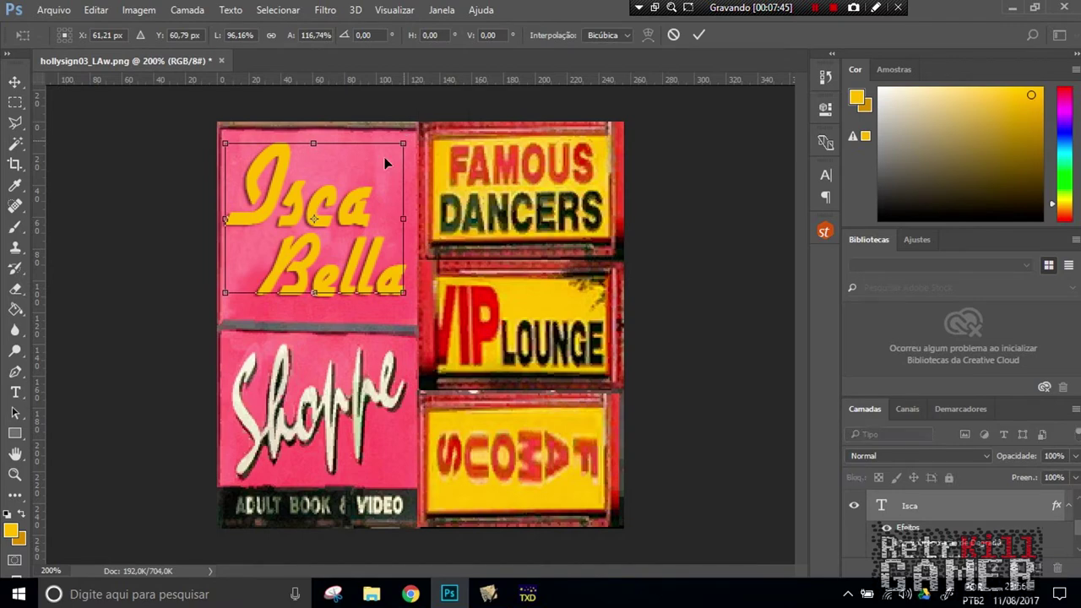
drag(357, 204, 360, 214)
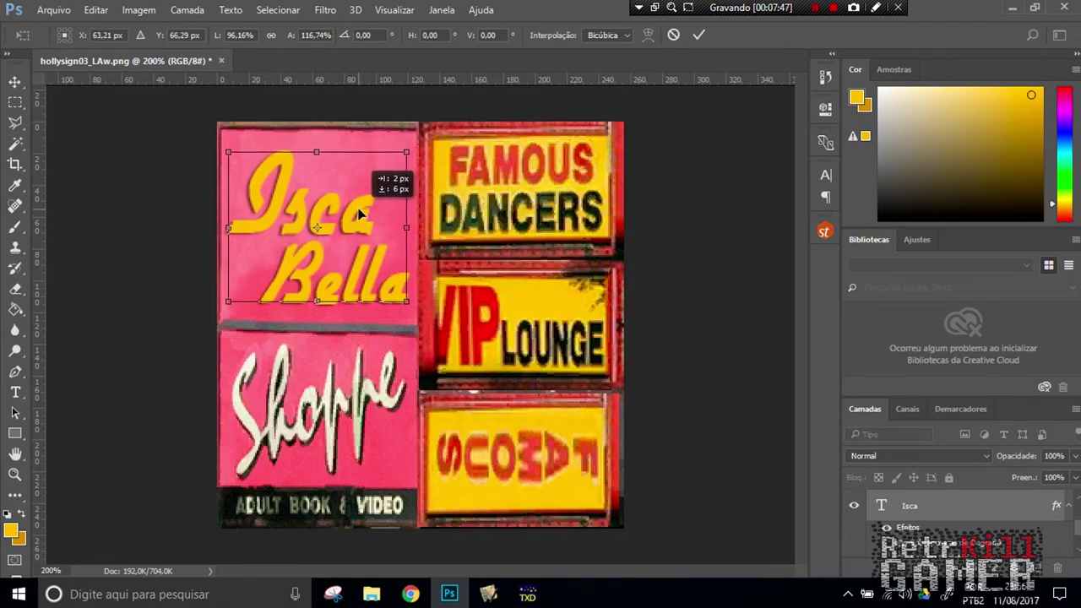
key(Return)
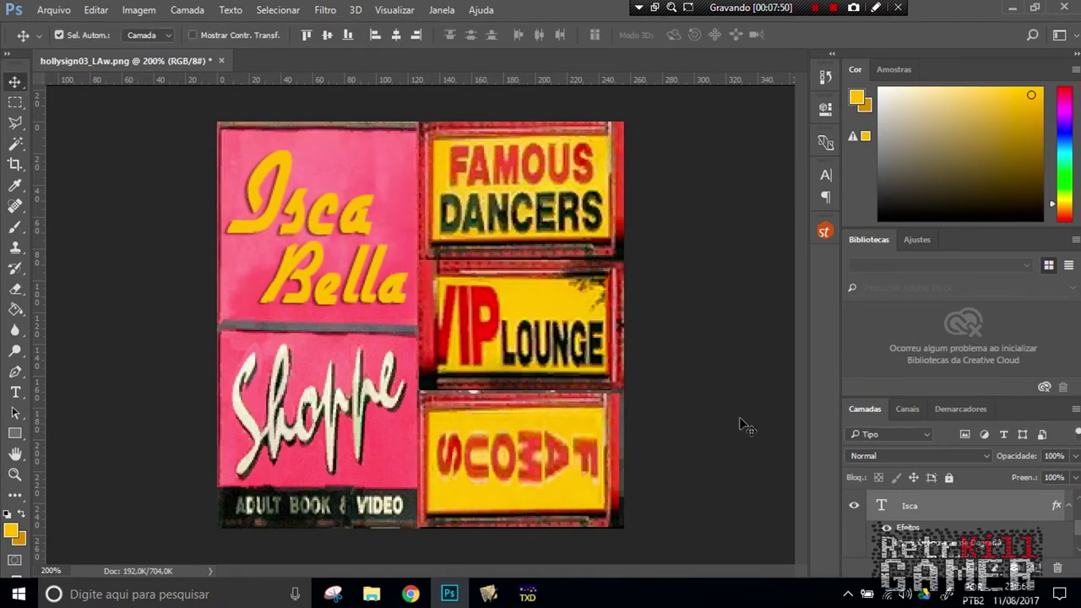
click(854, 456)
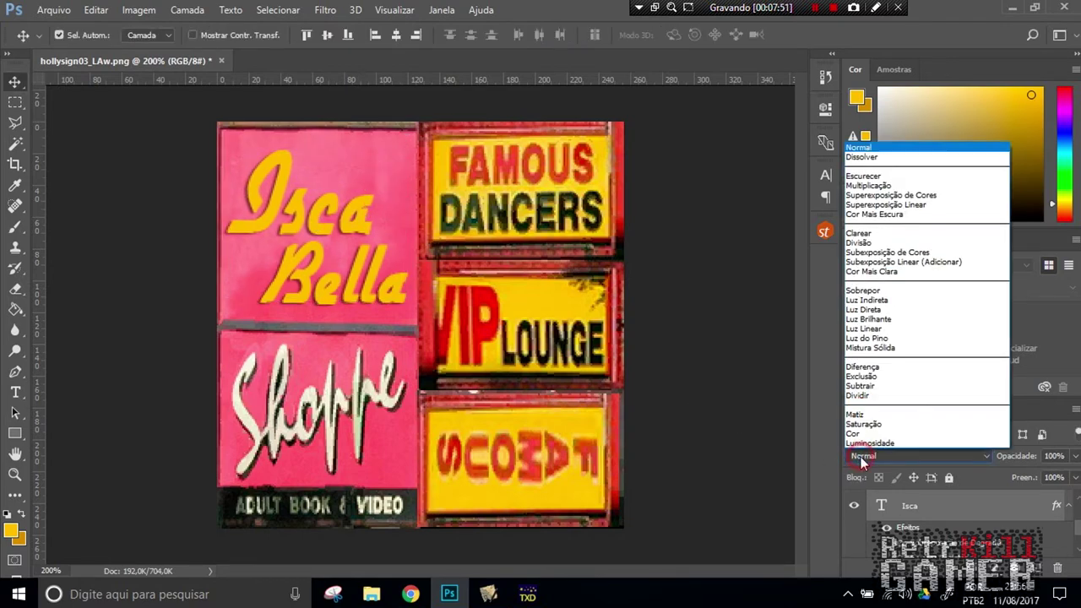
Step: Set the lettering's blend mode to Sobrepor, comparing it with Escurecer and neighbouring modes
click(880, 292)
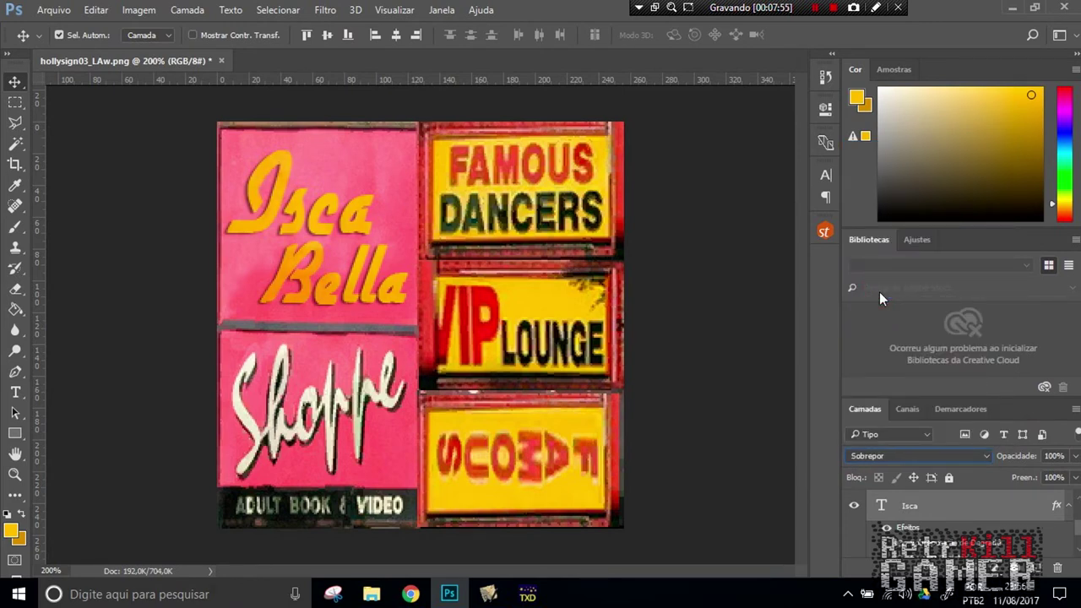
click(885, 456)
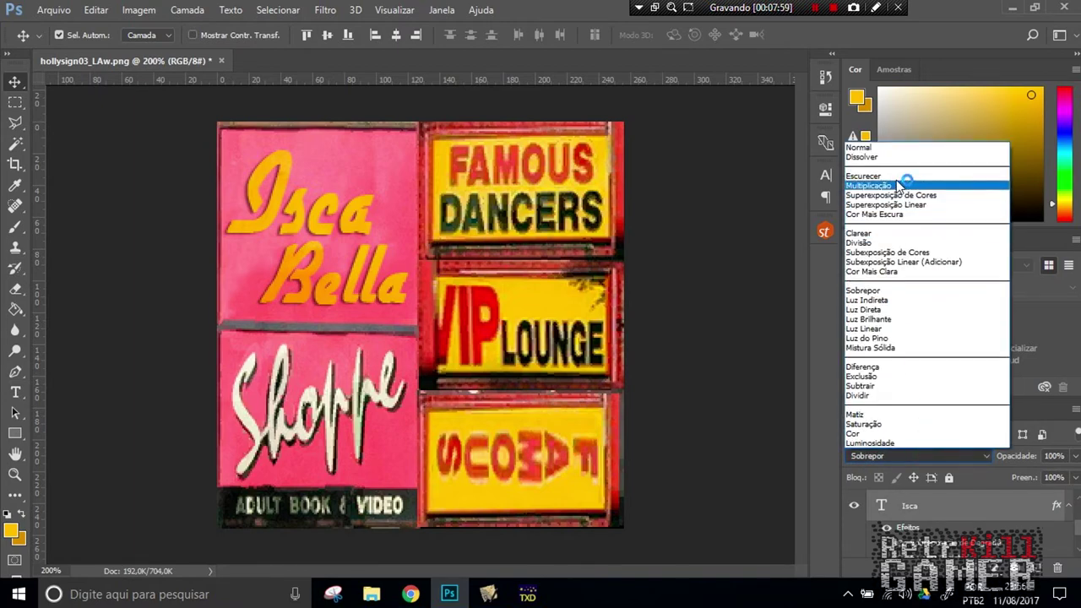
click(896, 176)
key(Down)
key(Down)
key(Down)
key(Up)
key(Up)
key(Up)
key(Up)
key(Up)
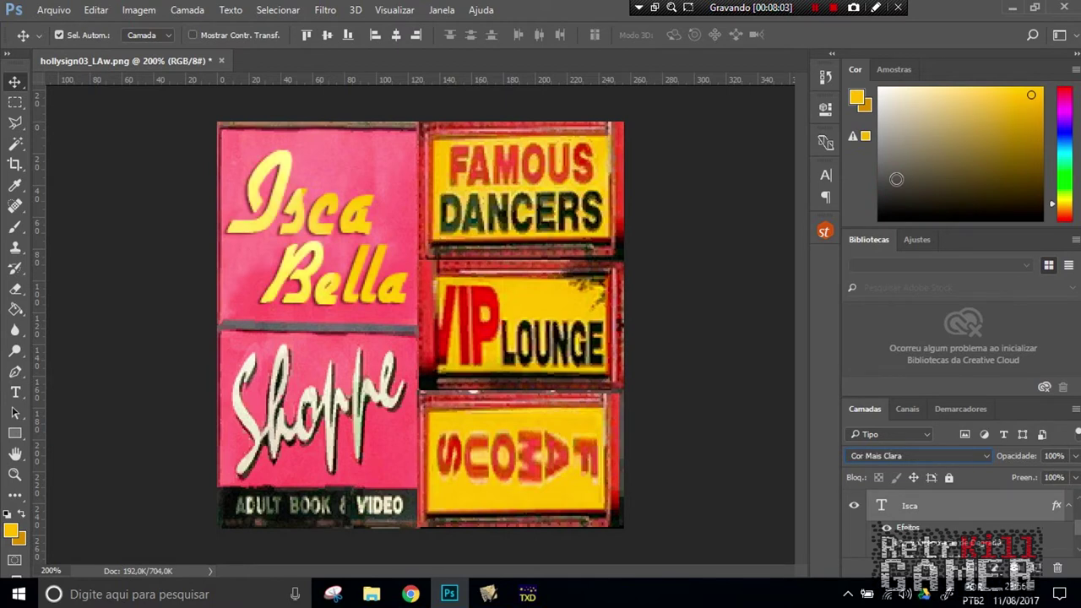
key(Up)
key(Up)
key(Up)
key(Up)
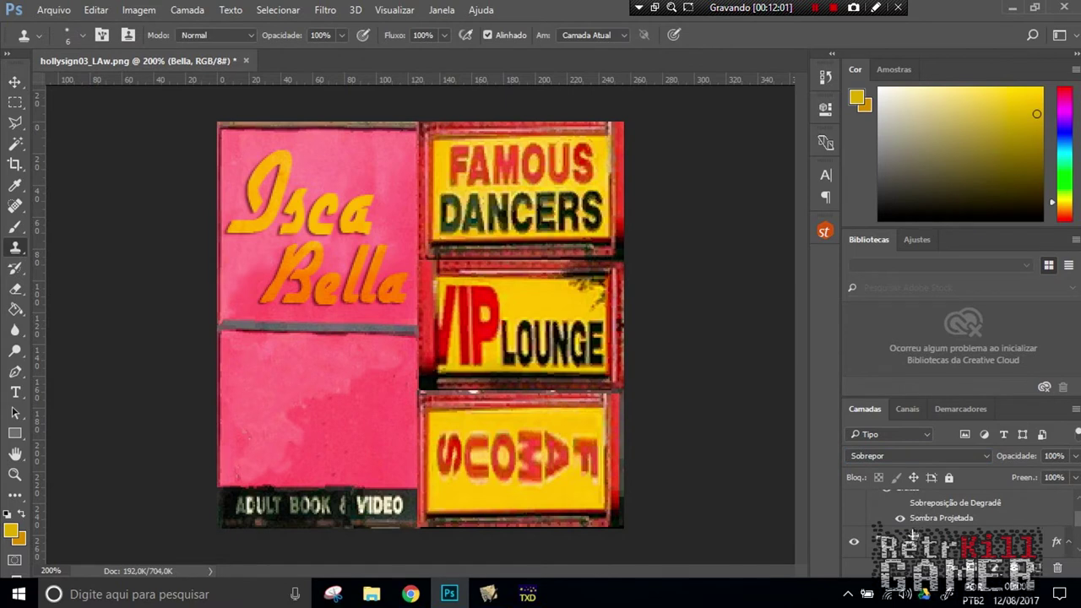
click(913, 533)
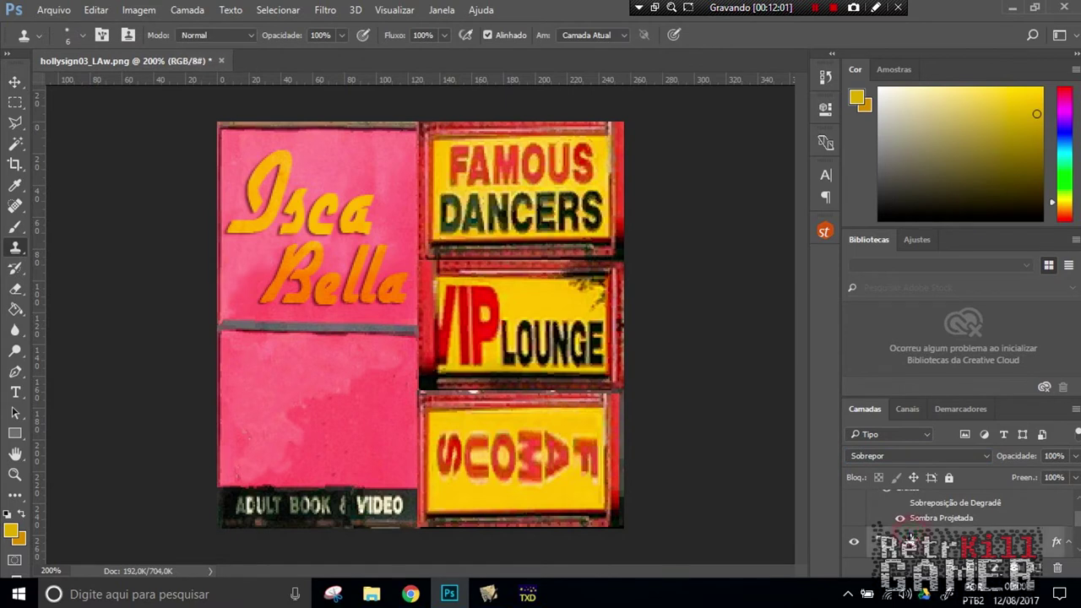
Step: Move the Isca Bella lettering down onto the lower pink panel
key(ctrl+t)
drag(315, 226, 315, 279)
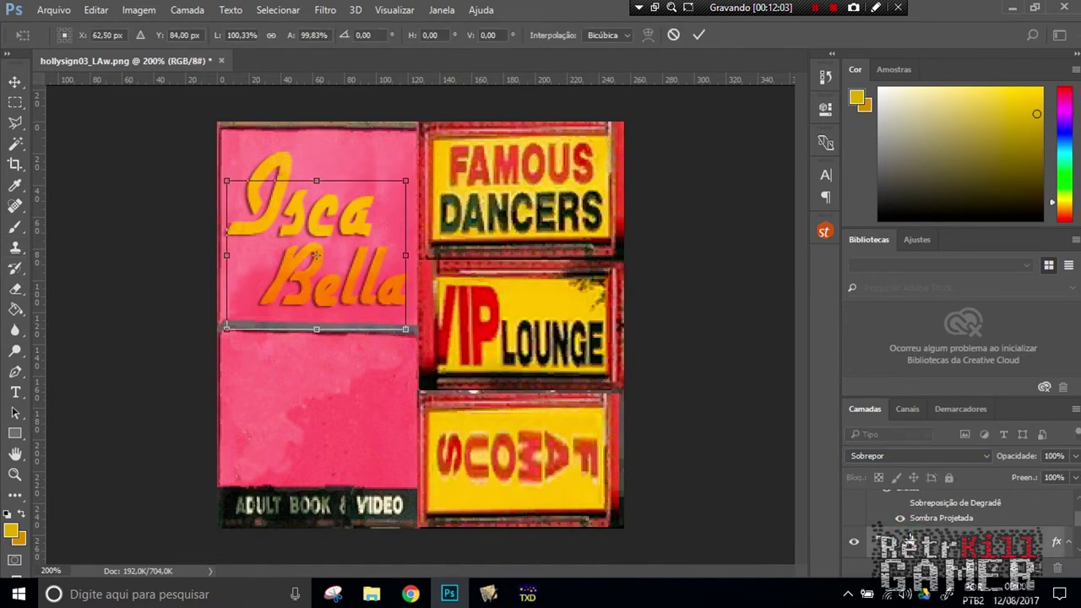
key(Down)
key(Down)
key(Down)
key(Down)
key(Down)
key(Down)
key(Down)
key(Down)
key(Down)
key(Down)
key(Down)
key(Down)
key(Down)
key(Down)
key(Down)
key(Down)
key(Down)
key(Down)
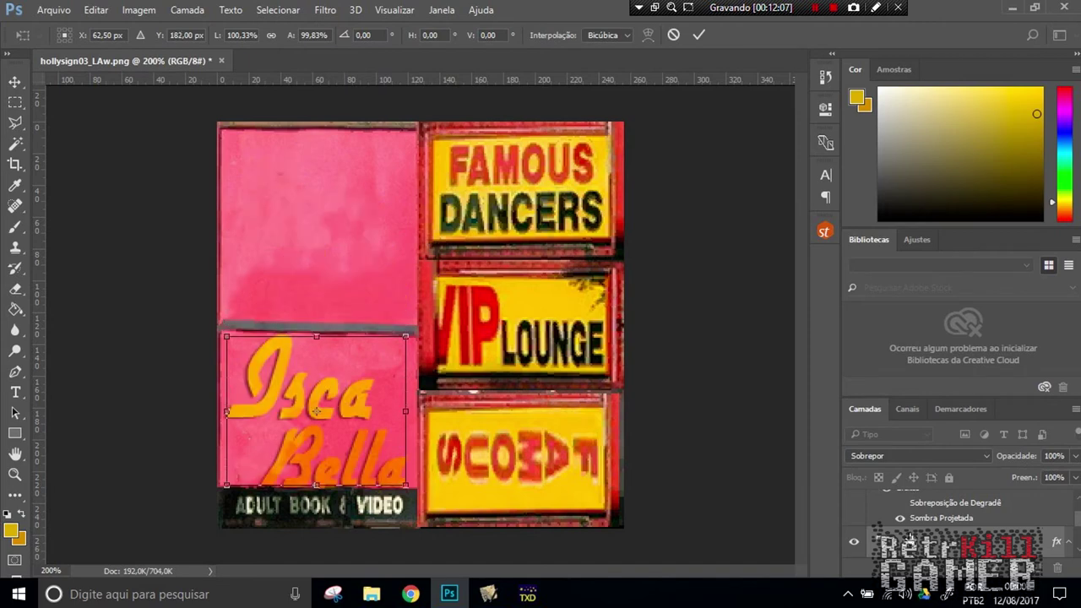
key(Return)
Step: Select the Clone Stamp and zoom in on the lower panel's strip text
key(s)
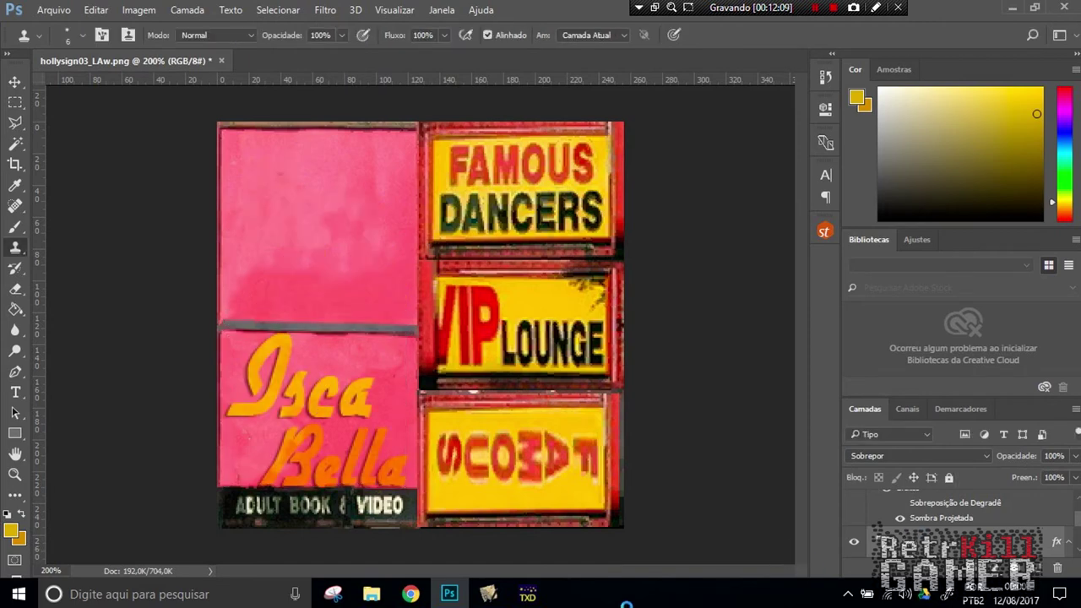
key(ctrl+plus)
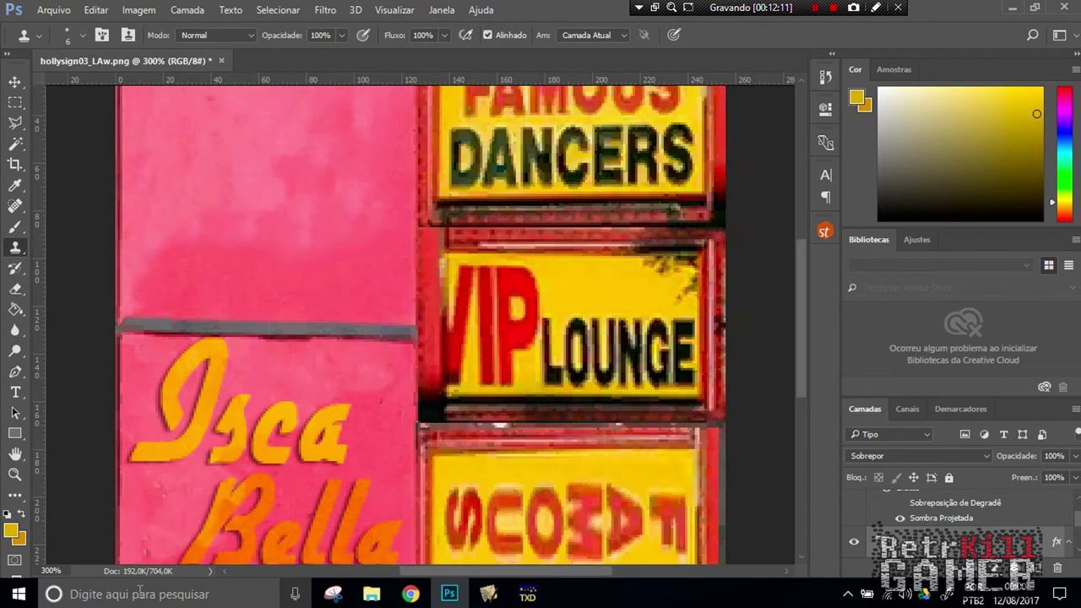
key(ctrl+plus)
scroll(311, 462, down, 3)
scroll(307, 461, down, 3)
scroll(306, 461, down, 2)
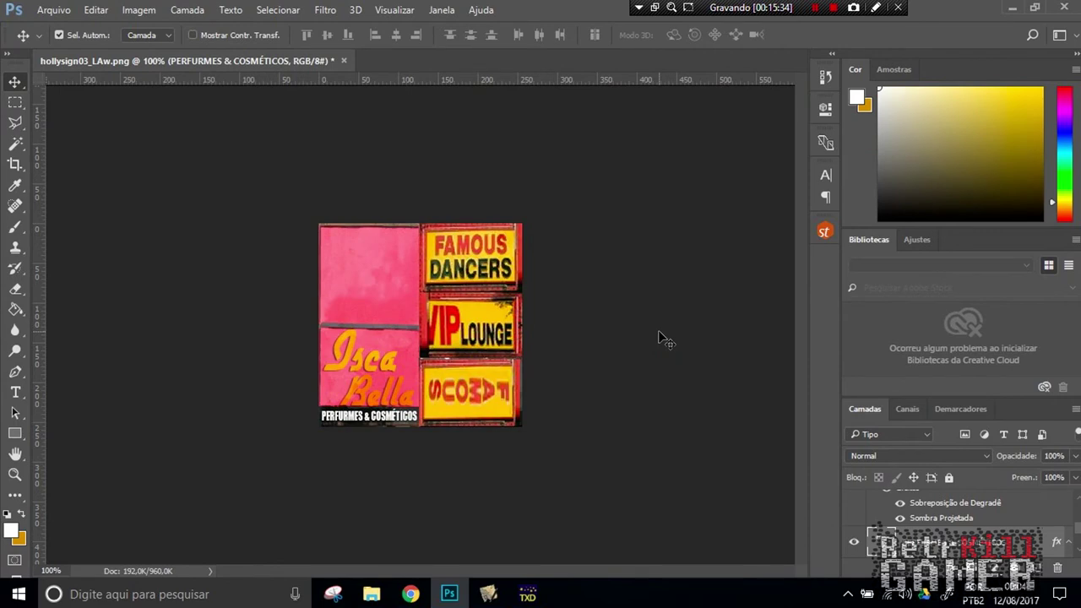
Step: Zoom in and scroll around to inspect the edited Isca Bella sign
key(ctrl+plus)
key(ctrl+plus)
scroll(488, 408, down, 2)
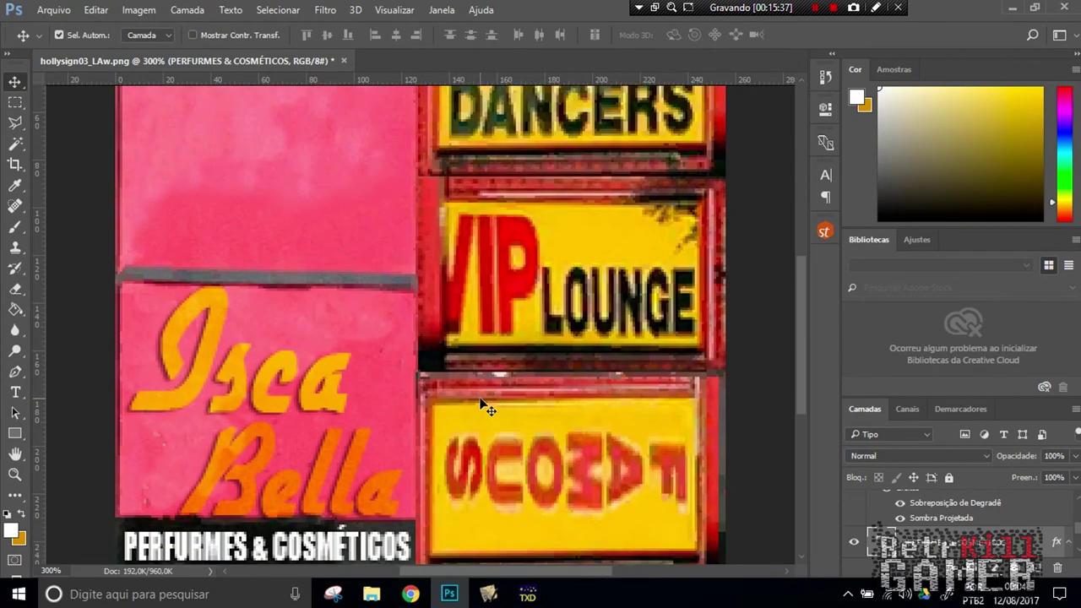
scroll(456, 405, down, 2)
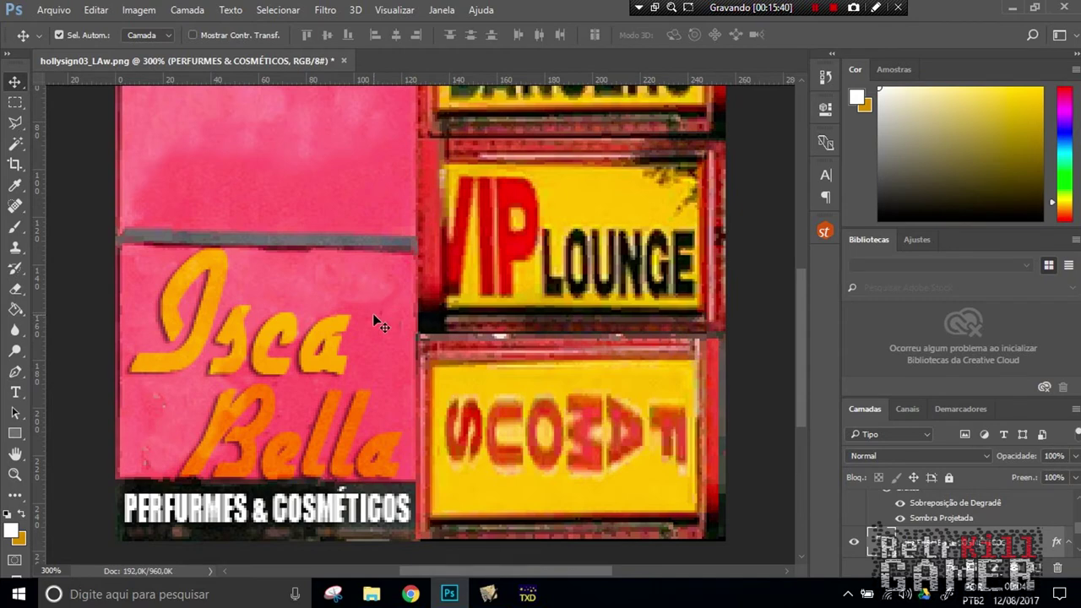
scroll(372, 313, up, 4)
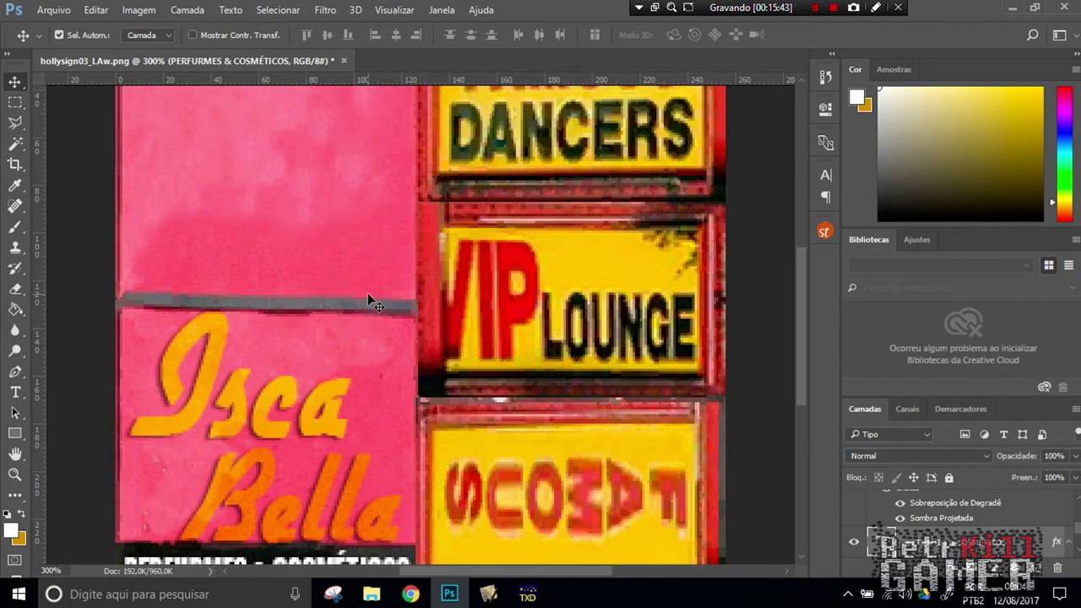
scroll(365, 283, up, 3)
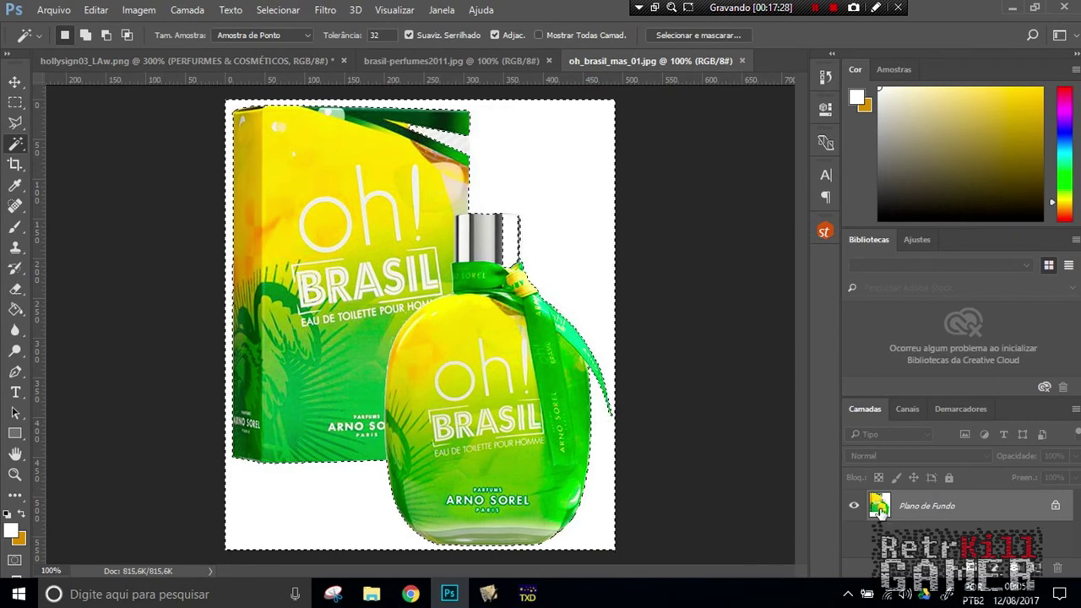
Step: Delete the oh! BRASIL photo's white background and paste the cut-out box and bottle into the sign
click(1054, 505)
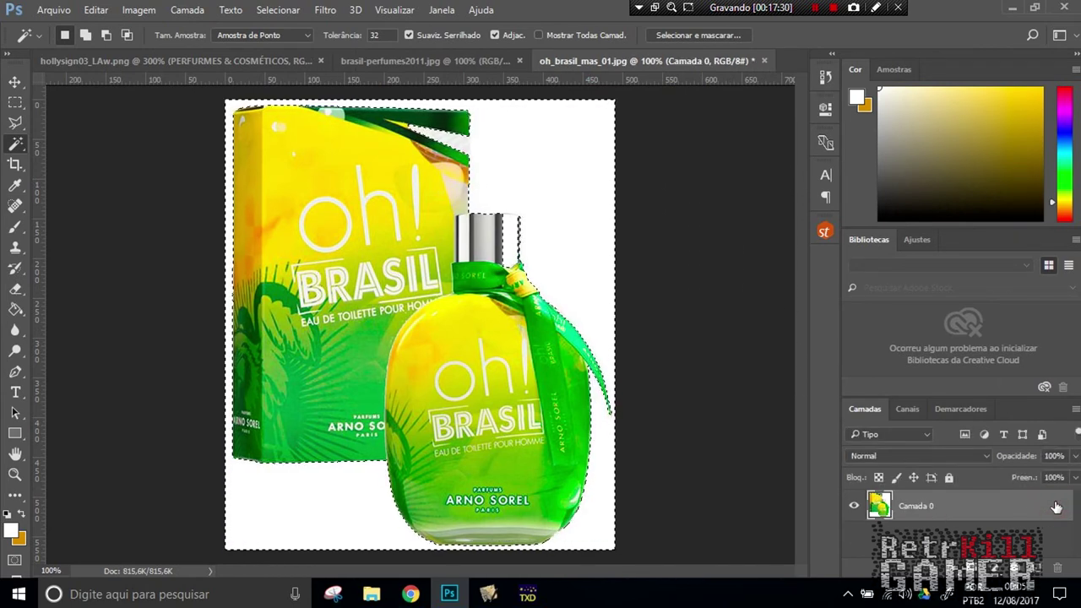
key(Delete)
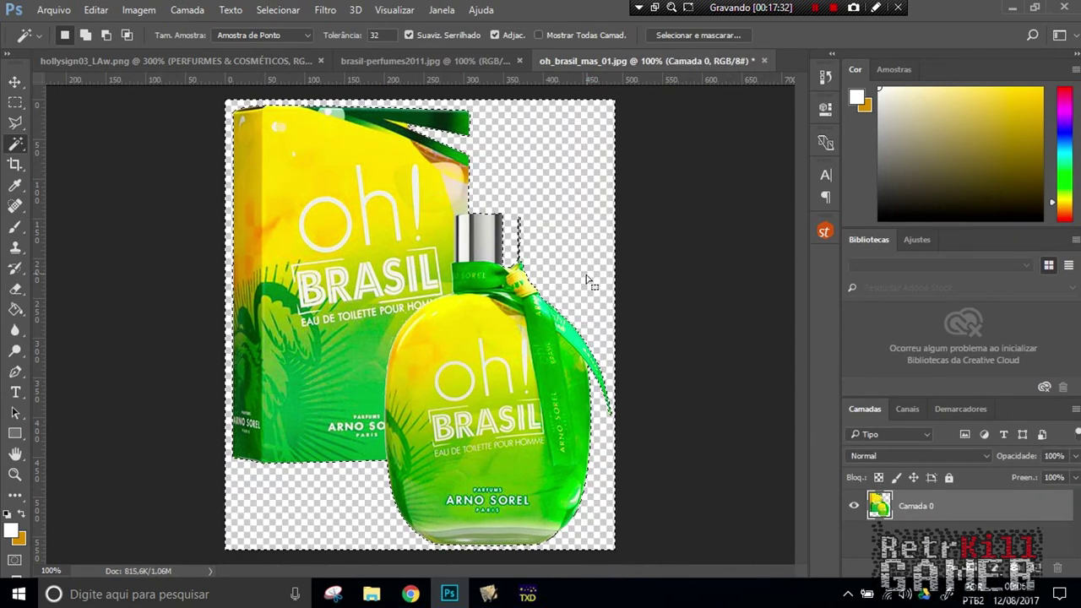
key(ctrl+a)
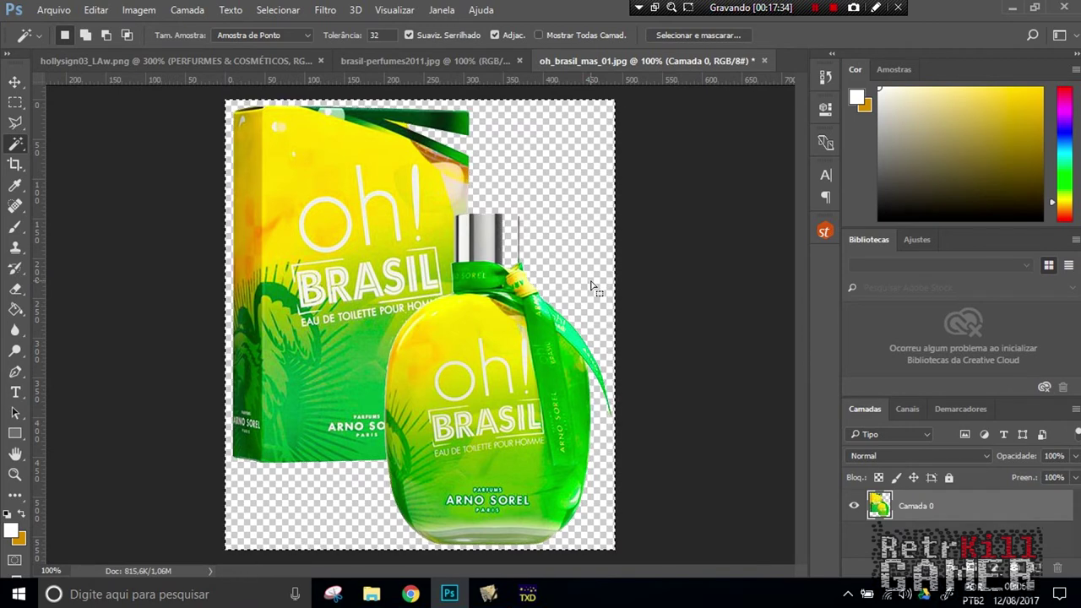
click(192, 62)
key(ctrl+v)
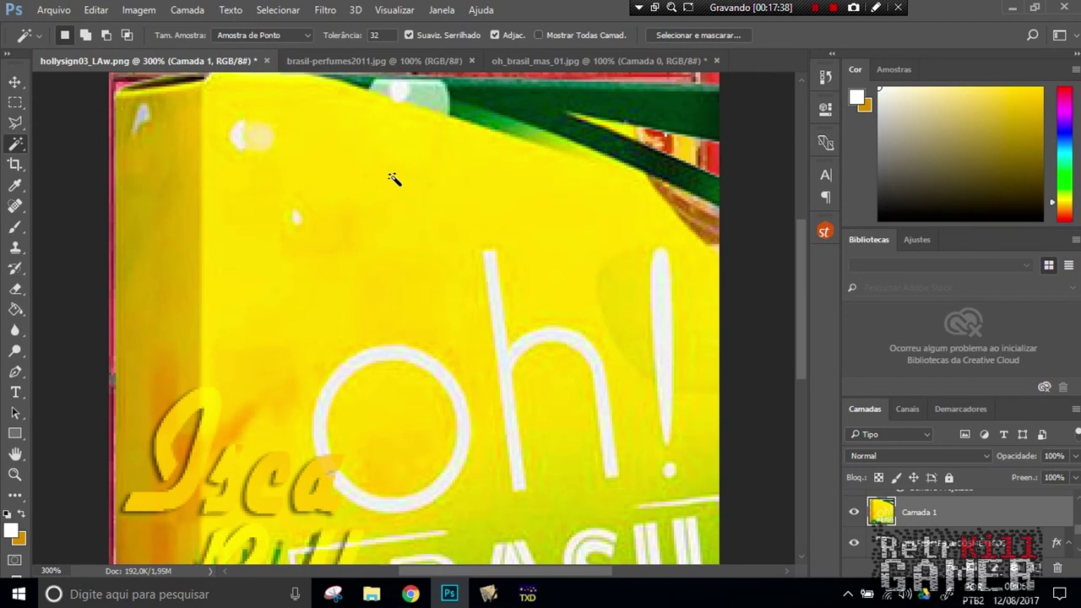
Step: Scale the pasted oh! BRASIL perfume down and move it into the sign's upper pink panel
key(ctrl+r)
key(ctrl+t)
key(ctrl+minus)
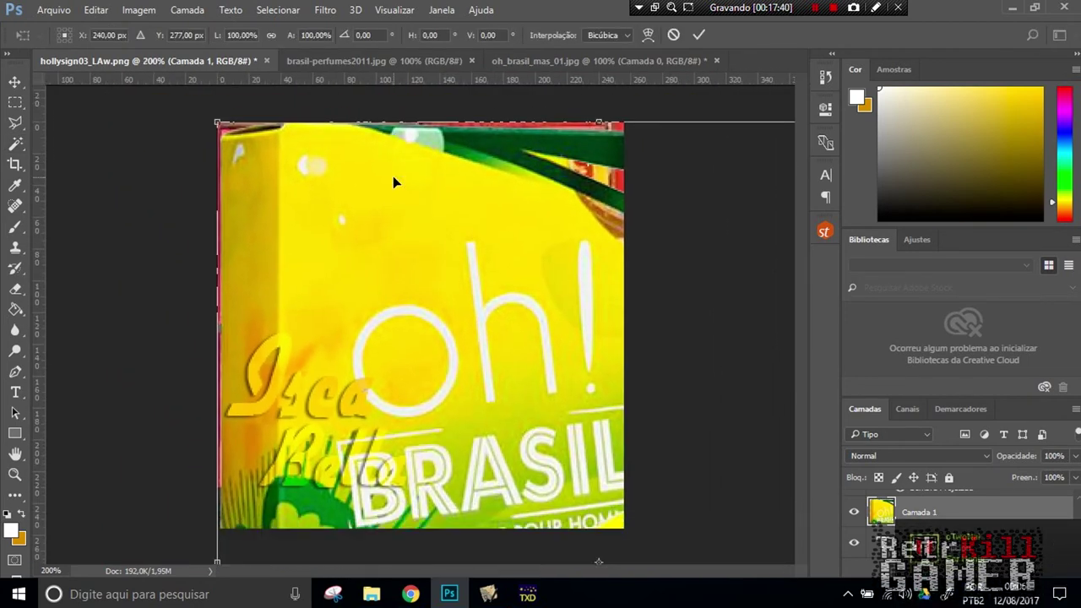
drag(215, 120, 305, 225)
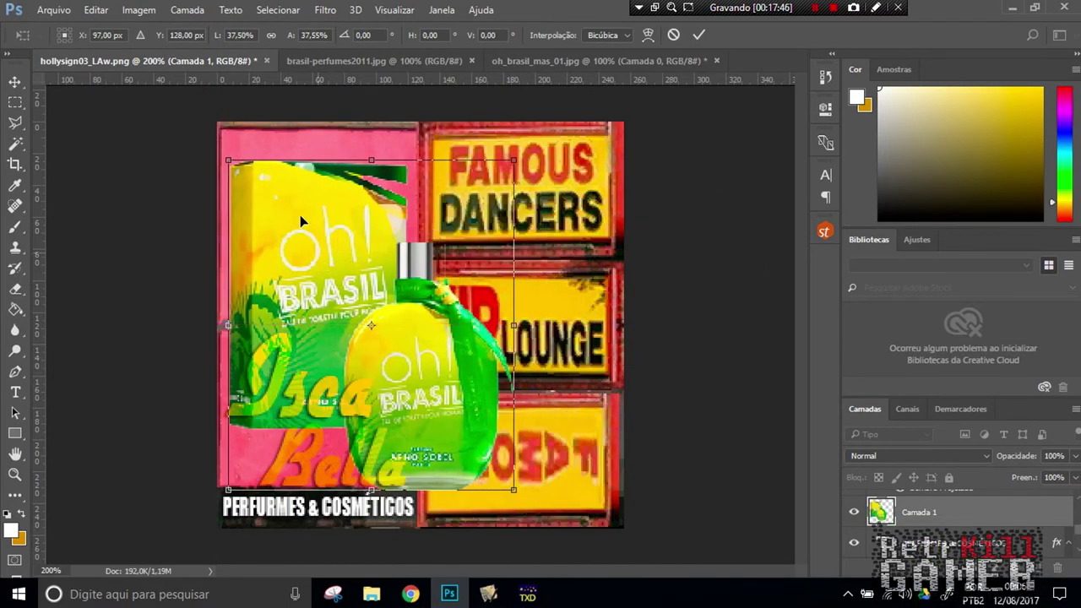
drag(228, 160, 374, 326)
mouse_move(416, 370)
mouse_down()
mouse_move(291, 384)
mouse_move(284, 192)
mouse_move(246, 147)
mouse_move(285, 203)
mouse_move(344, 354)
mouse_move(254, 419)
mouse_up()
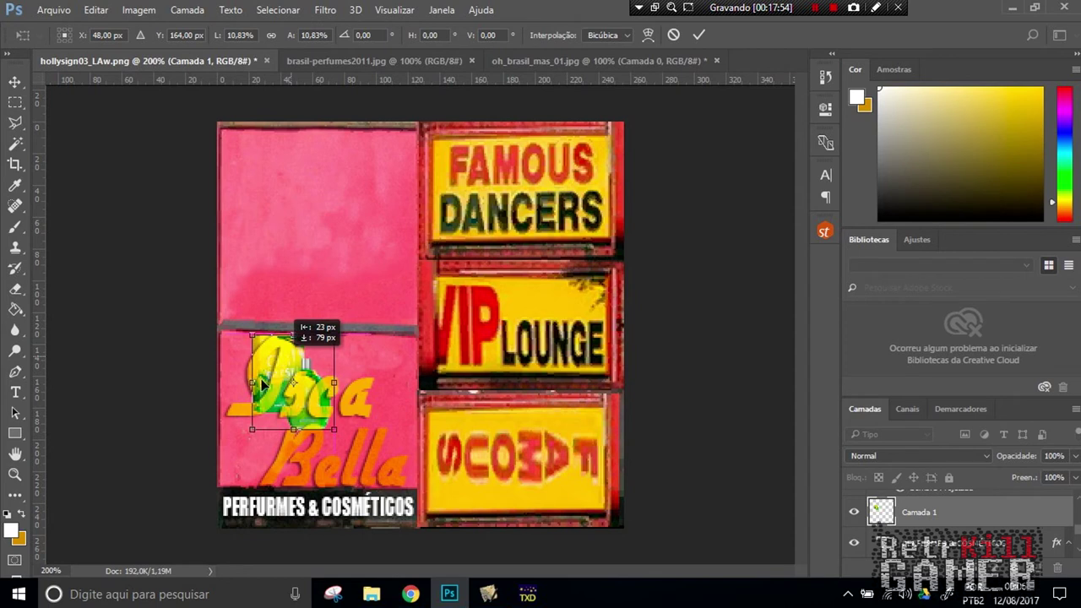
drag(253, 420, 253, 244)
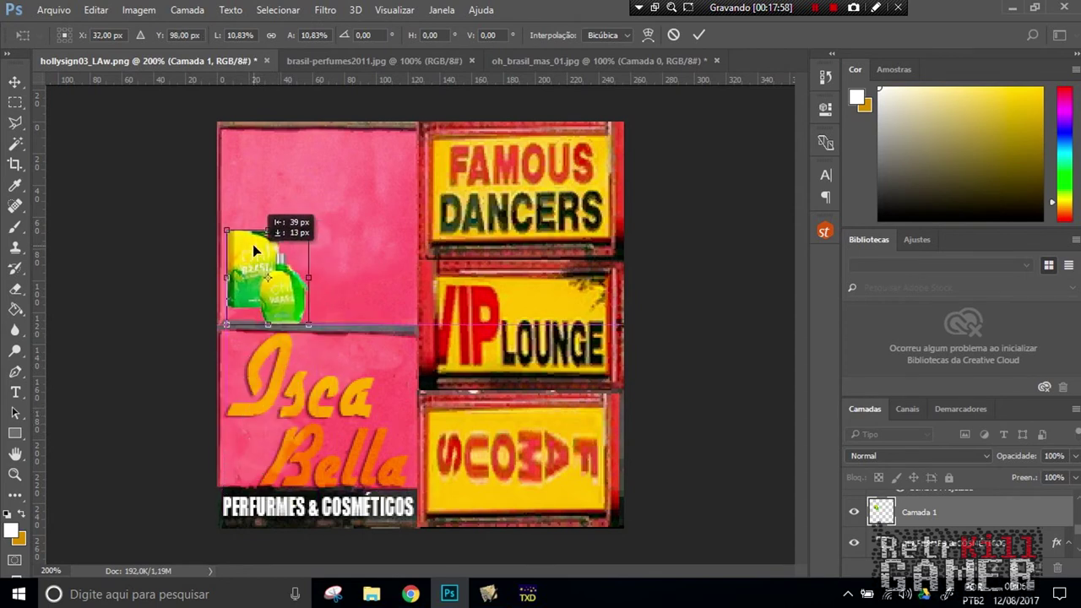
key(Return)
key(w)
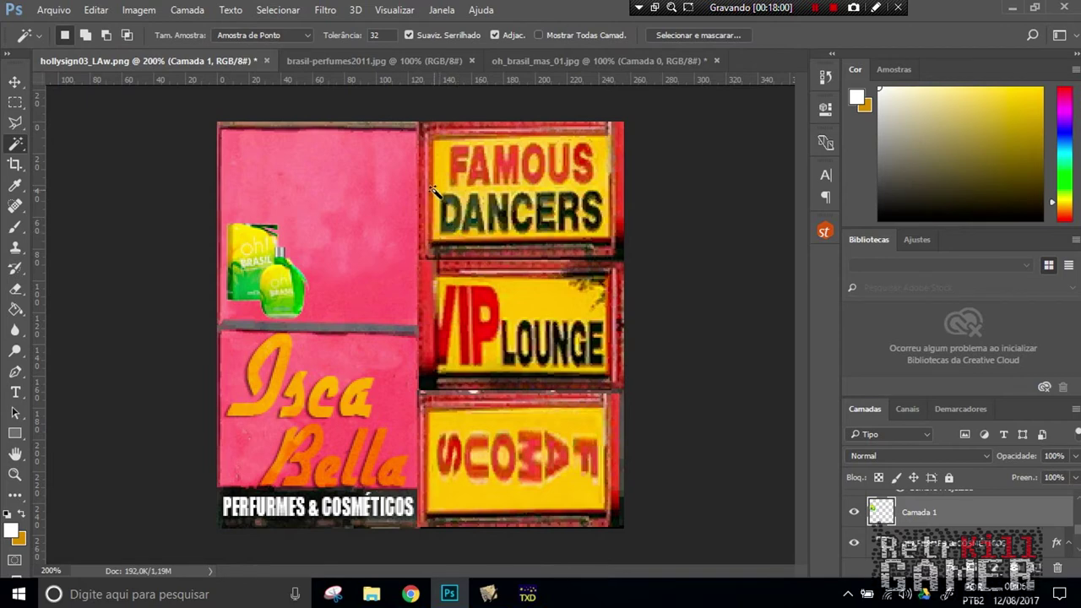
key(ctrl+t)
drag(227, 223, 260, 258)
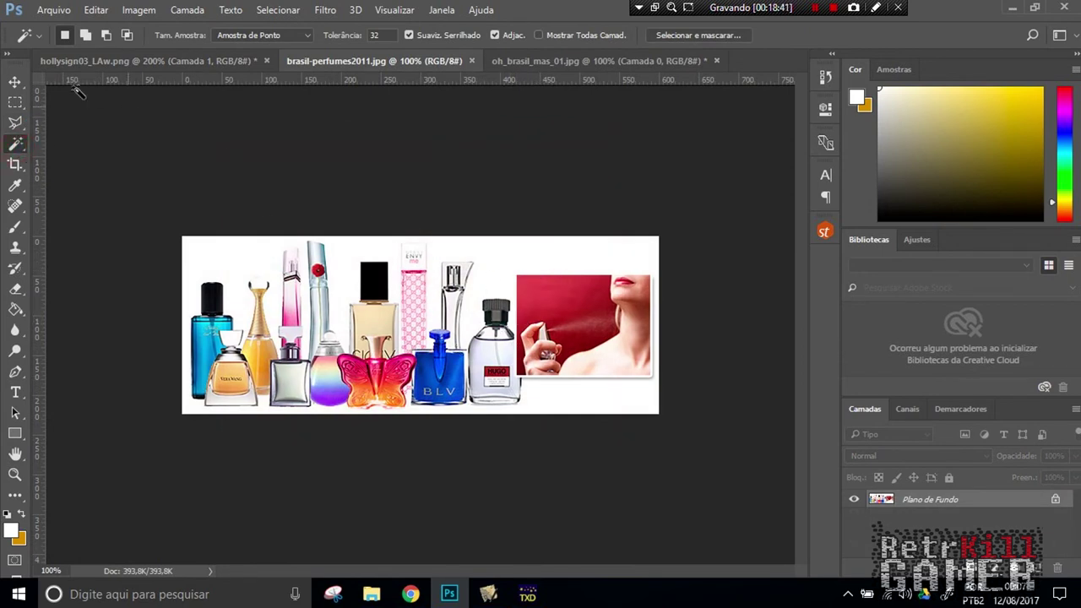
Step: Marquee-select the woman-spraying-perfume photo and paste it onto the sign
click(14, 101)
drag(517, 274, 649, 379)
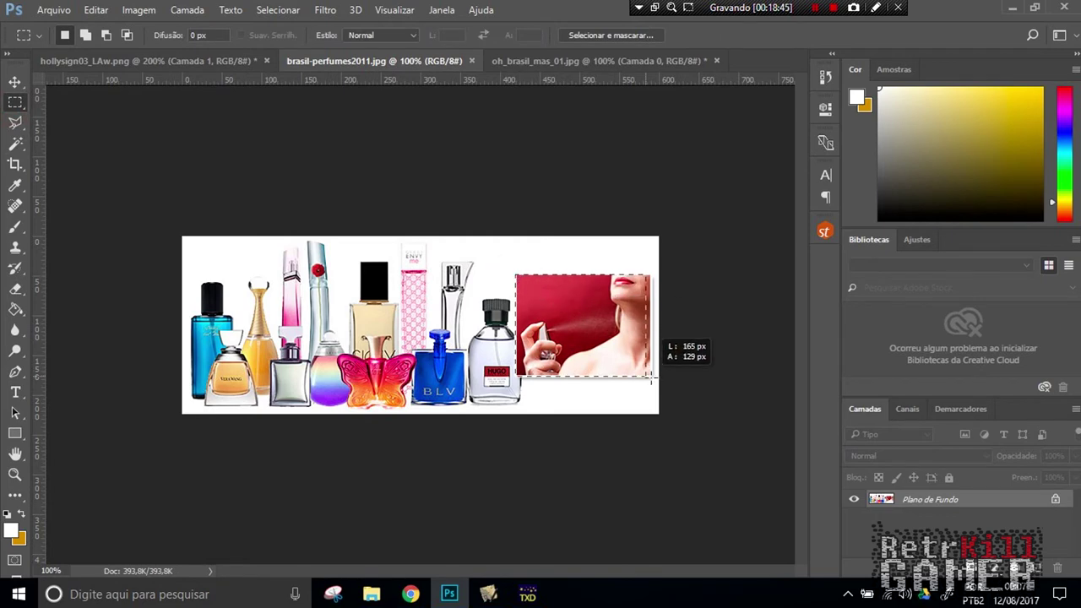
click(169, 61)
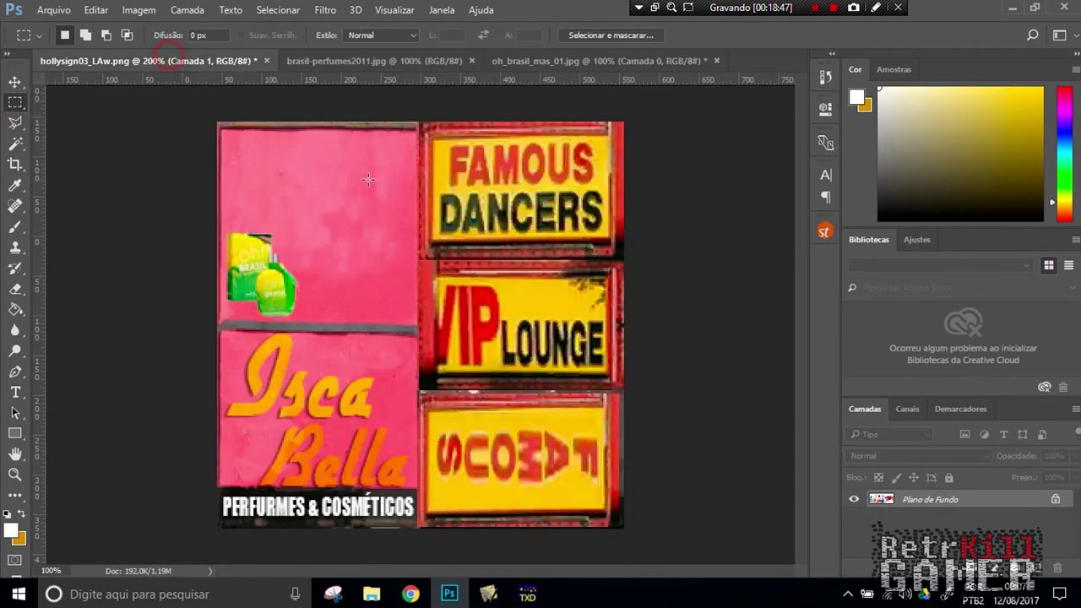
key(ctrl+v)
Step: Move and scale the pasted photo into the sign's upper-left pink panel
key(ctrl+t)
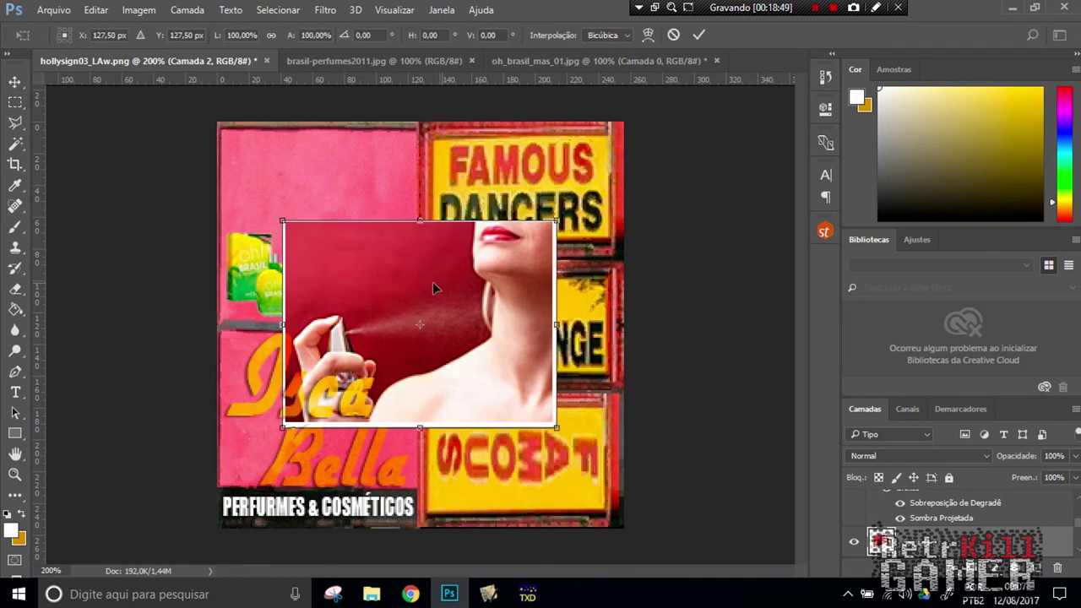
drag(437, 287, 373, 188)
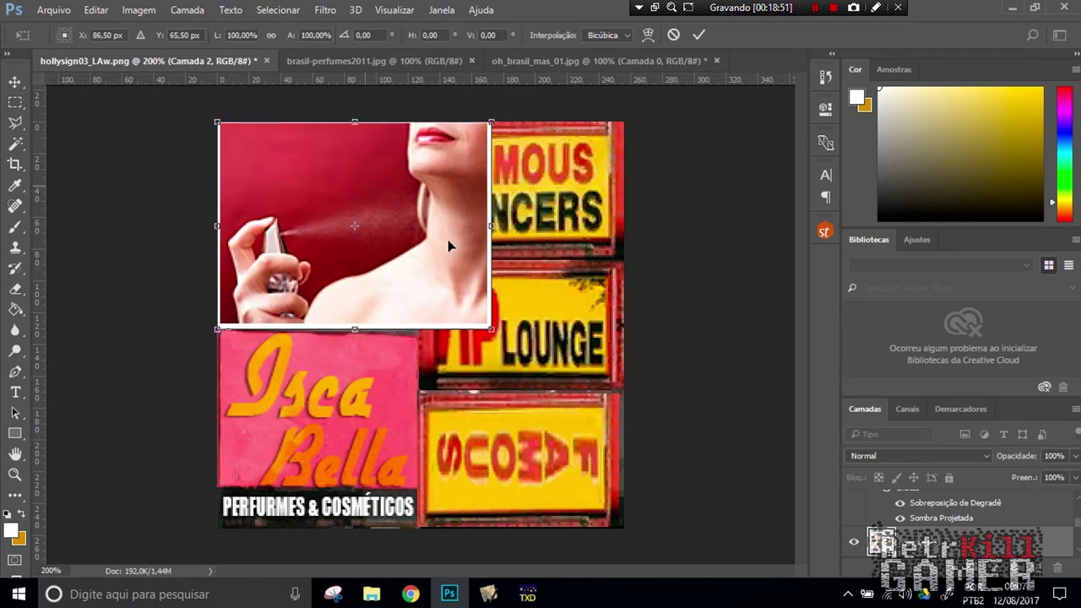
drag(489, 326, 413, 324)
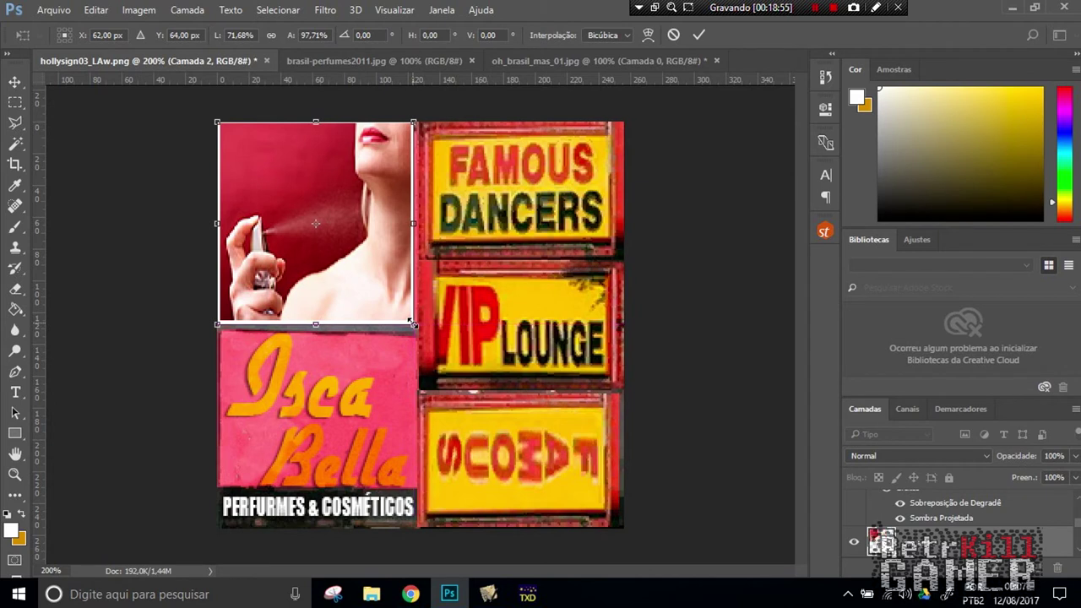
key(Return)
Step: Copy the photo area inside its white border onto a new layer
key(m)
click(15, 102)
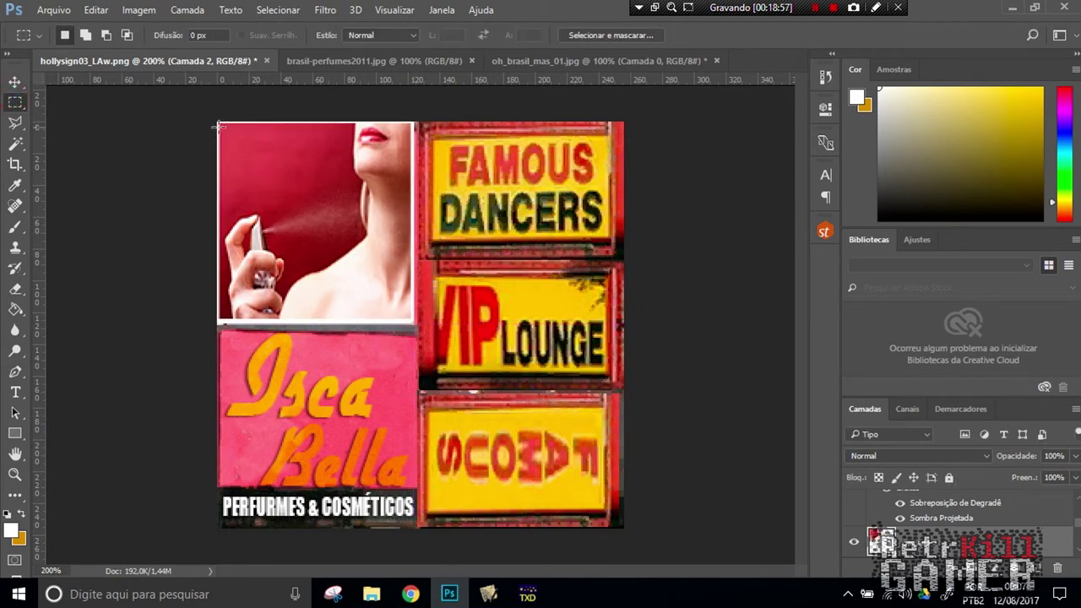
drag(219, 125, 411, 315)
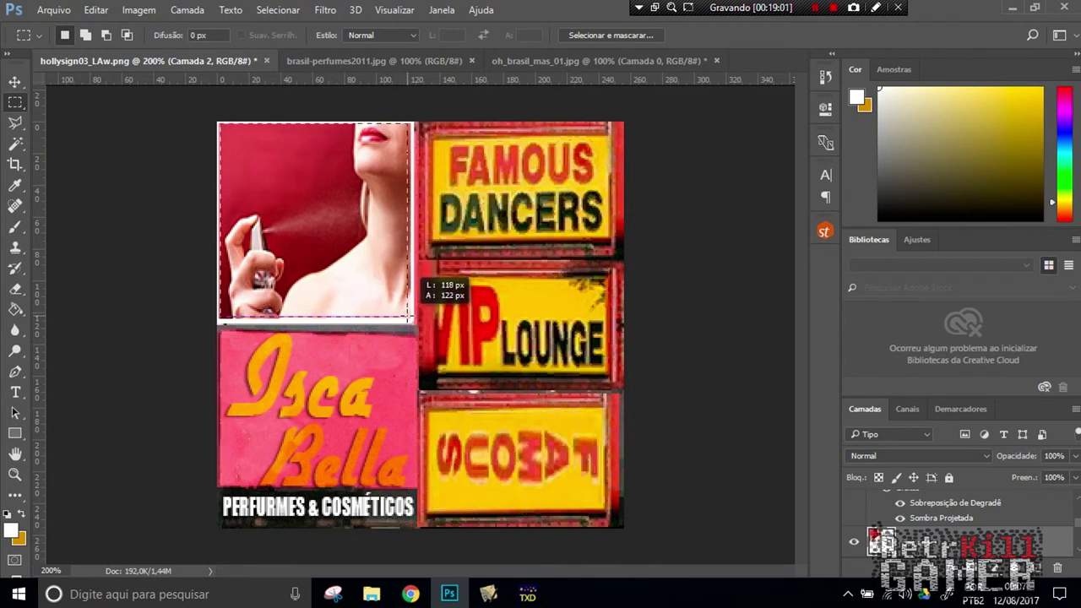
drag(411, 315, 413, 320)
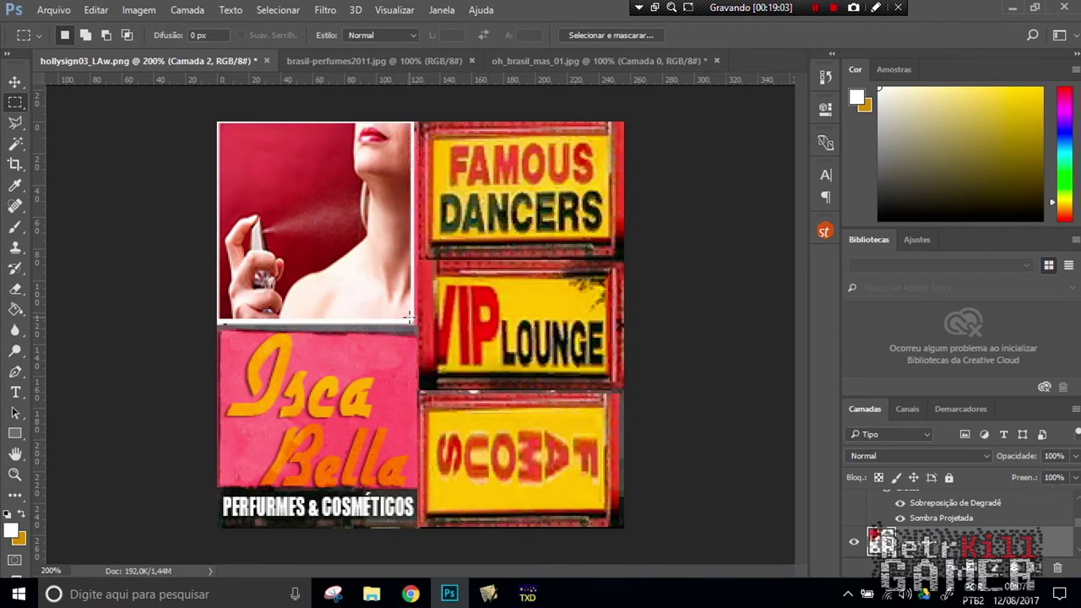
key(ctrl+j)
Step: Hide the bordered photo layer so only the border-free copy, Camada 3, shows
scroll(924, 532, down, 2)
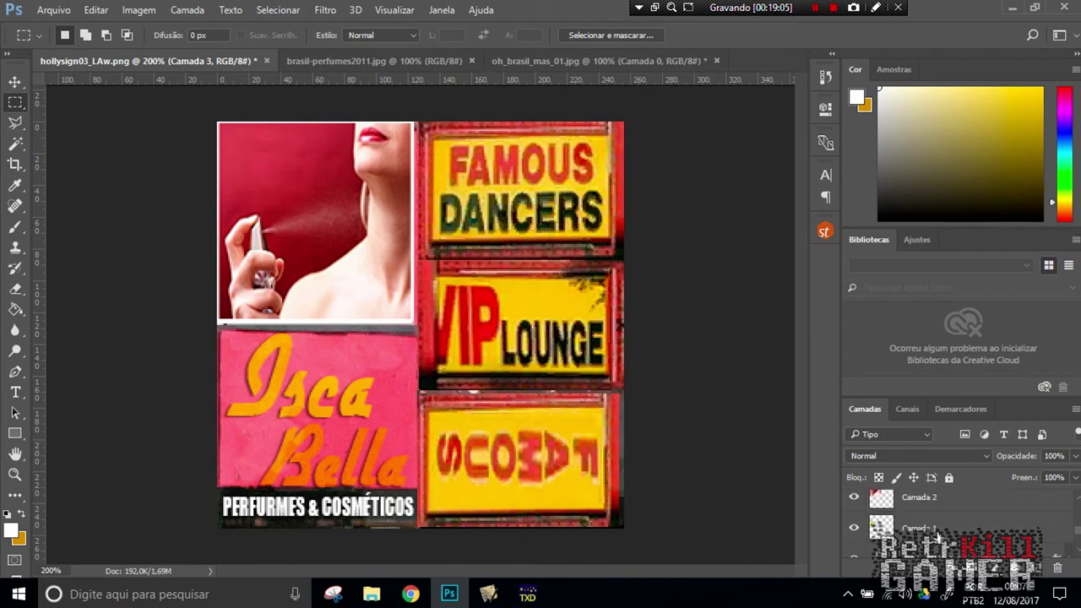
scroll(923, 532, up, 2)
scroll(920, 532, down, 2)
scroll(917, 530, up, 2)
scroll(916, 531, up, 2)
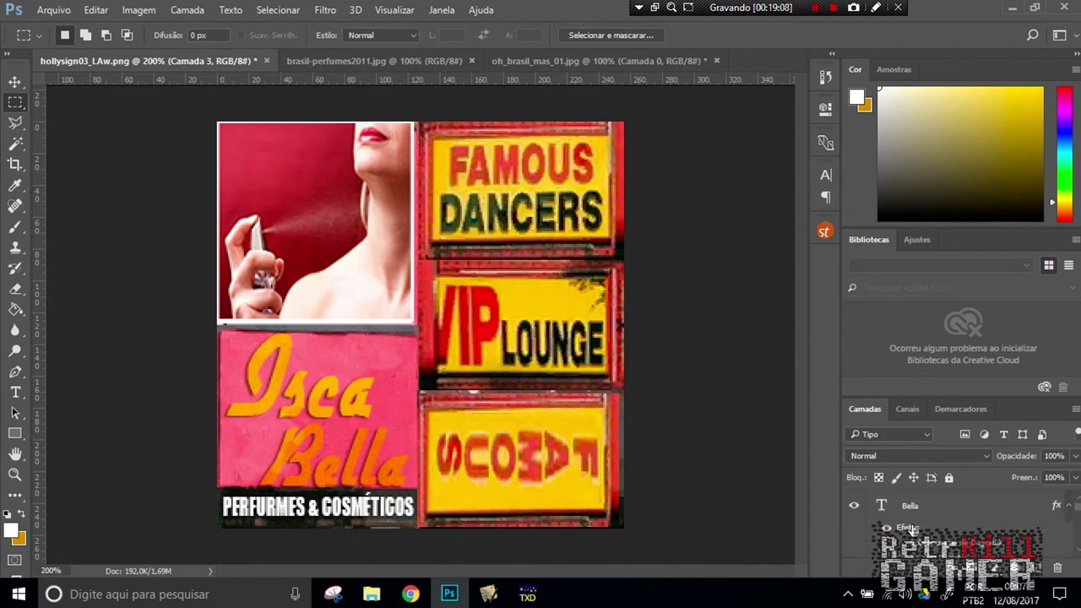
click(1069, 505)
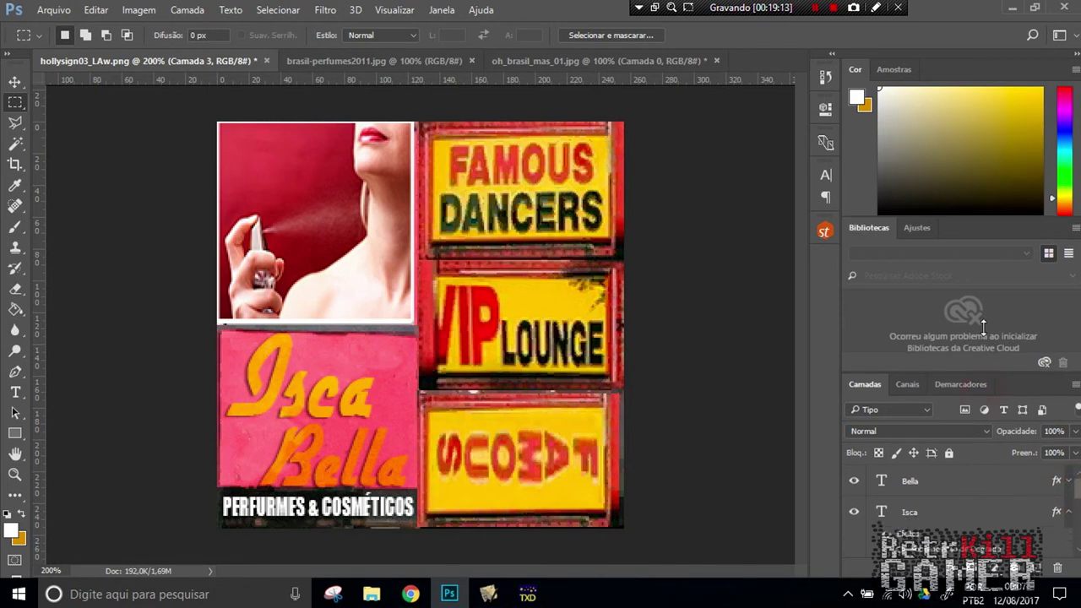
drag(985, 396, 986, 212)
scroll(964, 480, down, 1)
click(854, 535)
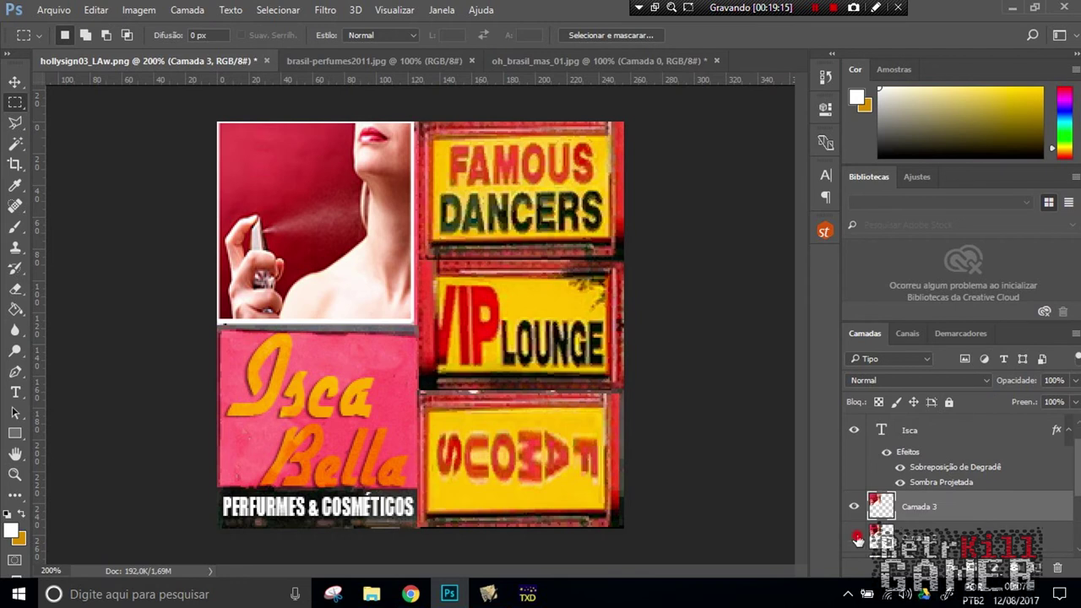
key(ctrl+t)
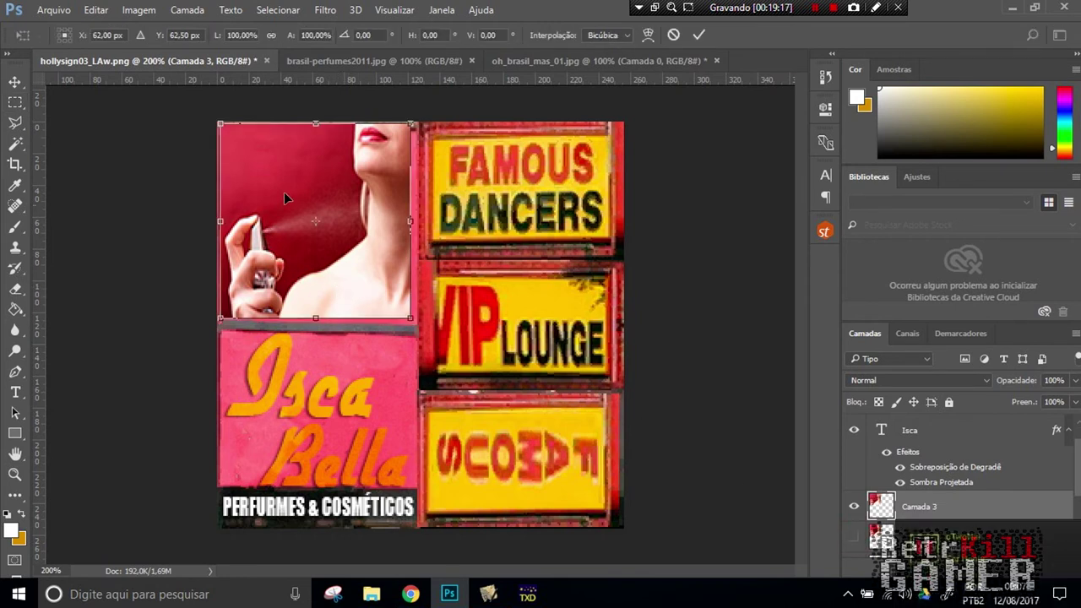
Step: Adjust Camada 3's position and width so the woman photo meets the panel's left edge
drag(283, 191, 292, 195)
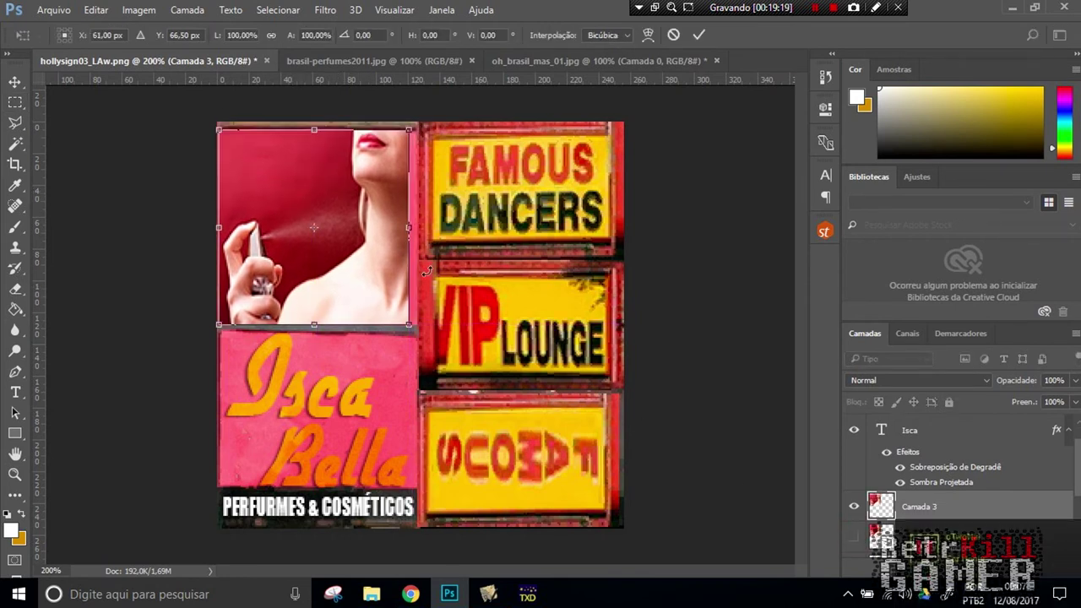
drag(408, 228, 422, 232)
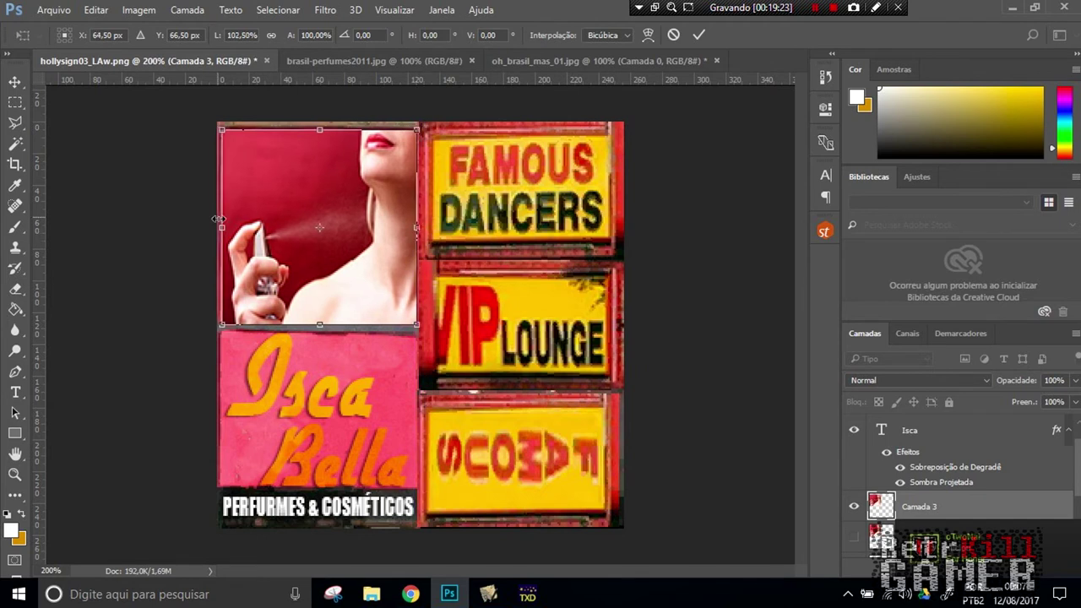
drag(220, 226, 218, 227)
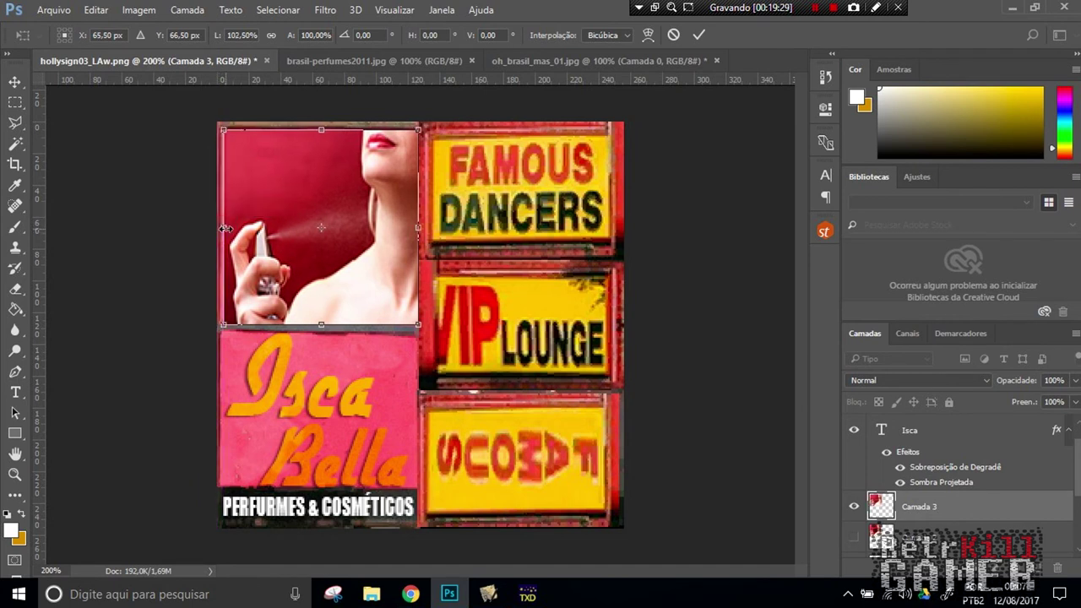
drag(220, 227, 222, 228)
key(Return)
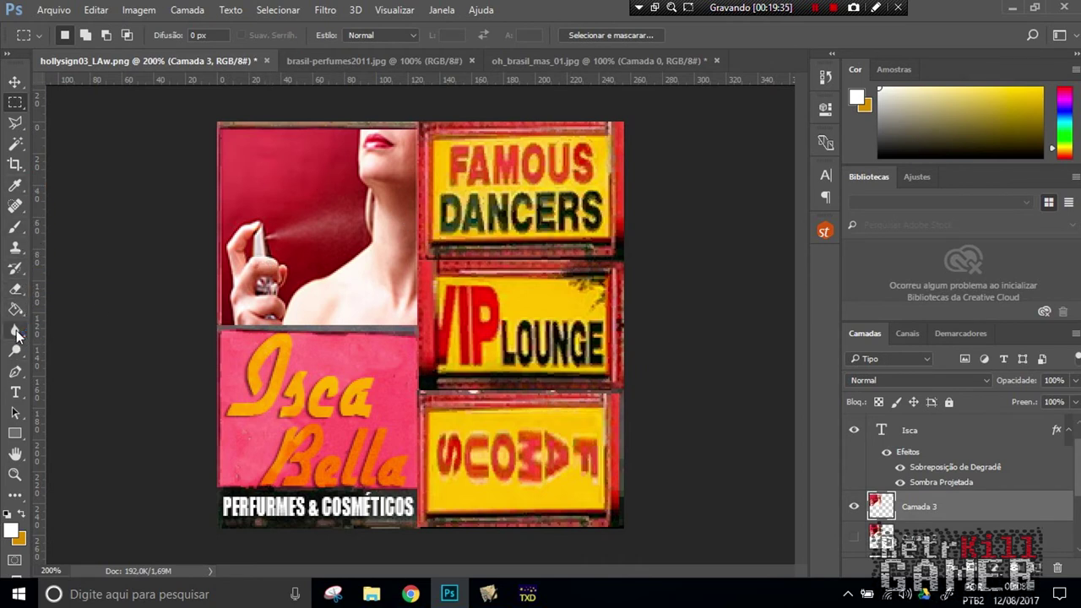
click(16, 332)
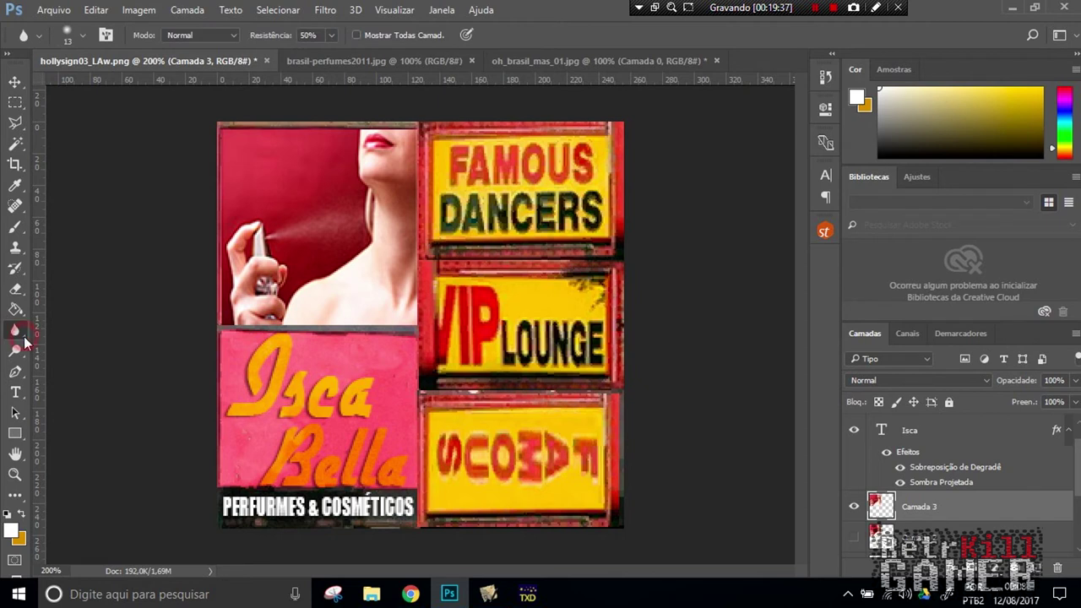
Step: Blur the vertical seam beside the woman photo and the seam above the Isca Bella panel
right_click(20, 334)
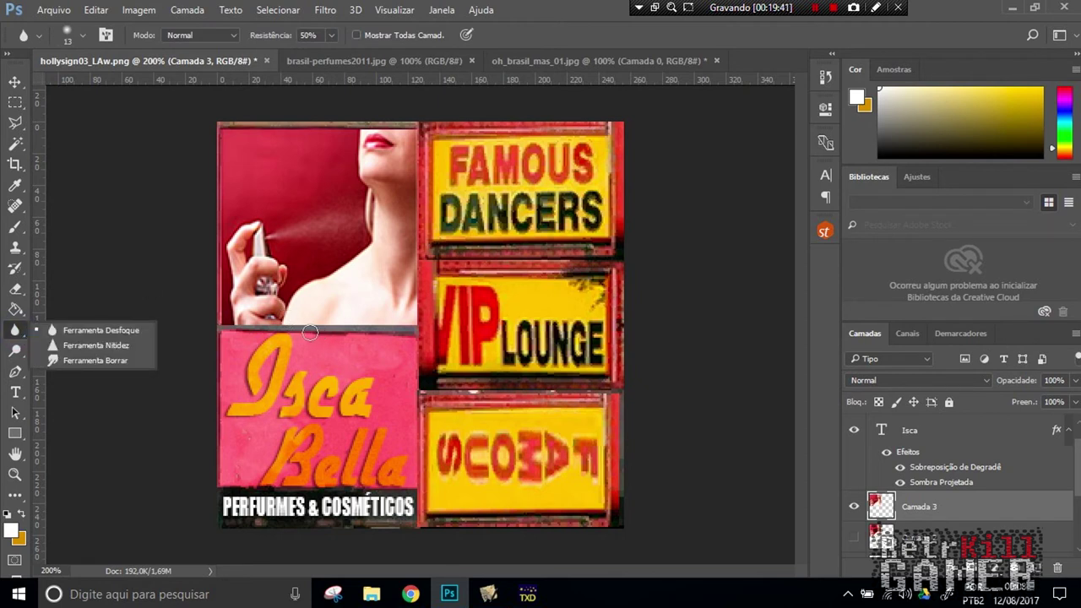
click(283, 327)
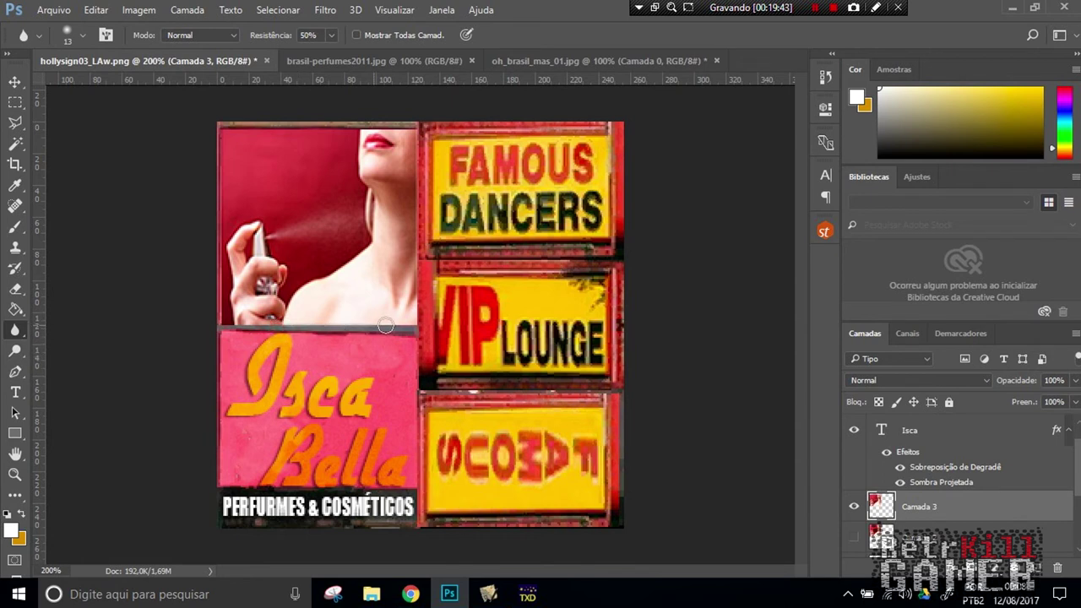
drag(417, 324, 421, 297)
mouse_move(418, 188)
mouse_down()
mouse_move(419, 137)
mouse_move(273, 128)
mouse_move(221, 307)
mouse_move(217, 126)
mouse_move(412, 127)
mouse_move(419, 178)
mouse_up()
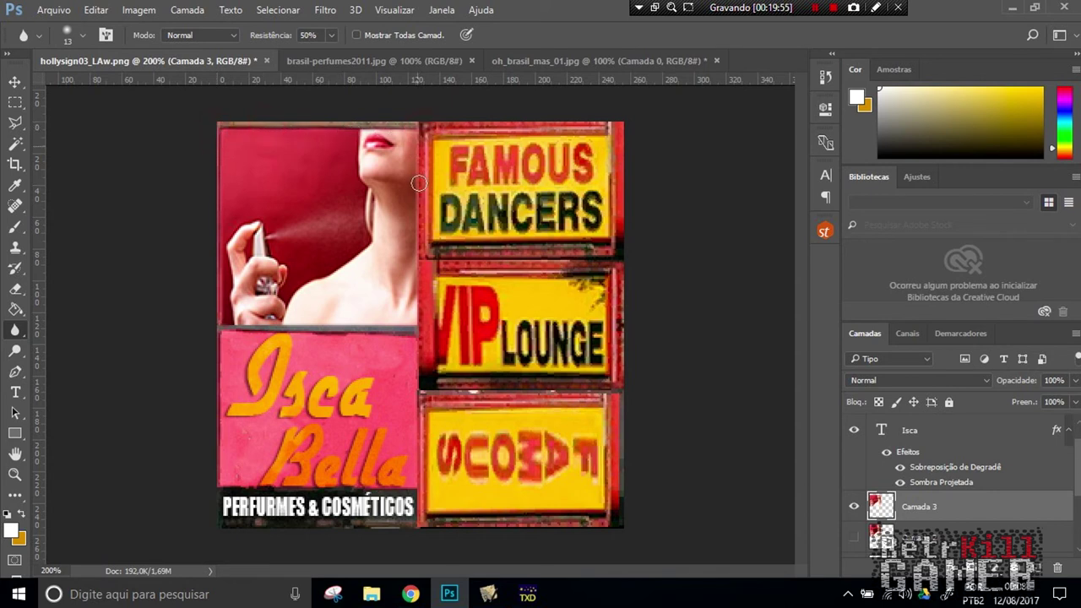
mouse_move(414, 331)
mouse_down()
mouse_move(261, 331)
mouse_move(271, 326)
mouse_up()
scroll(923, 527, down, 2)
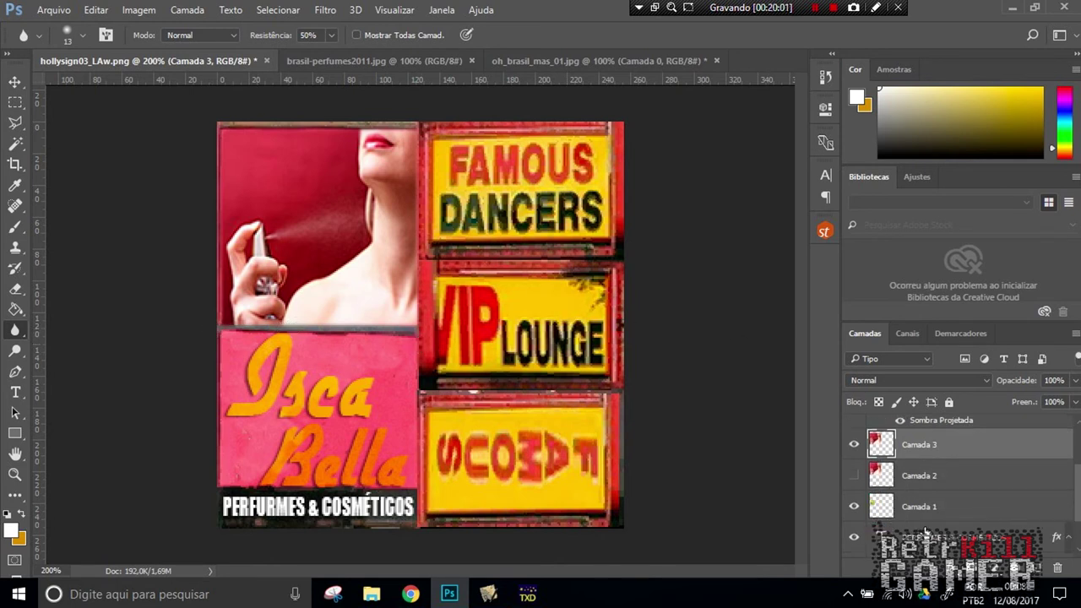
click(920, 507)
Step: Move the perfume bottle up to the top-left corner and stack Camada 1 above Camada 3
key(ctrl+t)
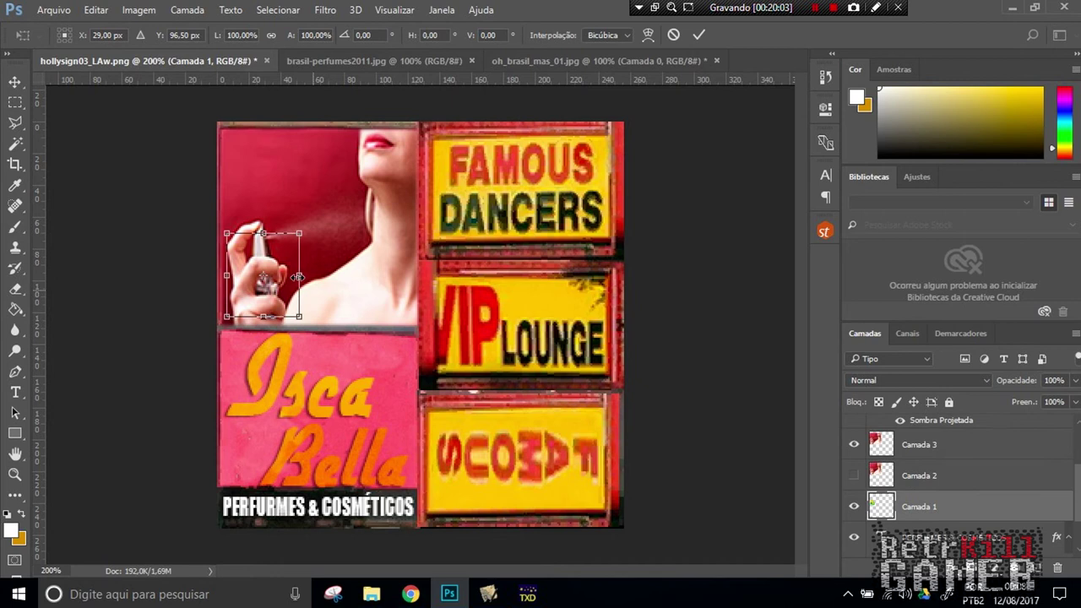
drag(281, 252, 281, 152)
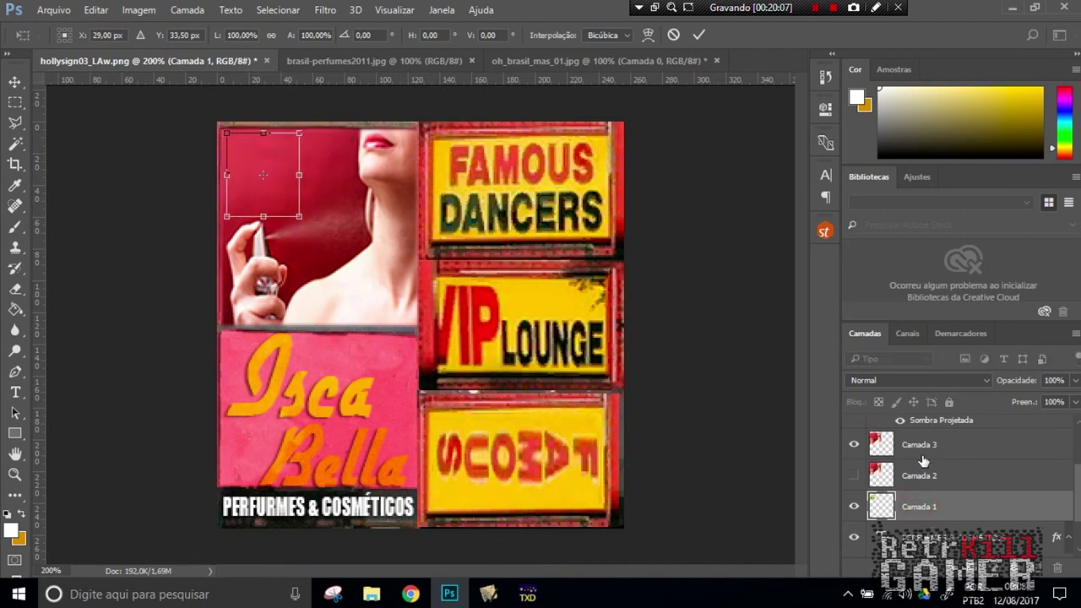
key(Return)
drag(919, 507, 919, 432)
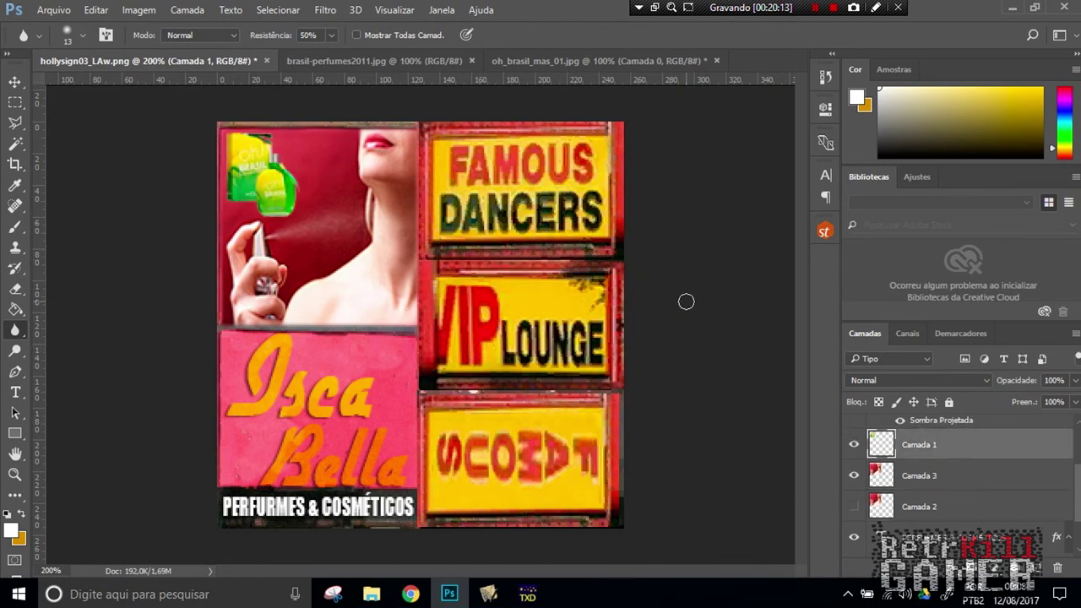
Step: Give the bottle layer a Drop Shadow at 55% opacity with a small distance
right_click(921, 450)
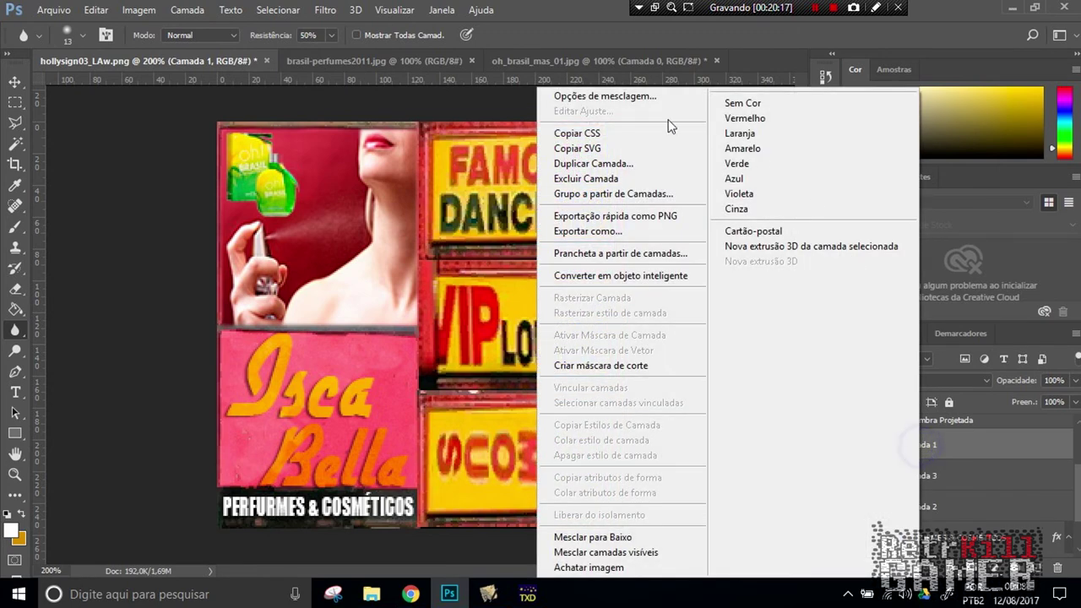
click(582, 96)
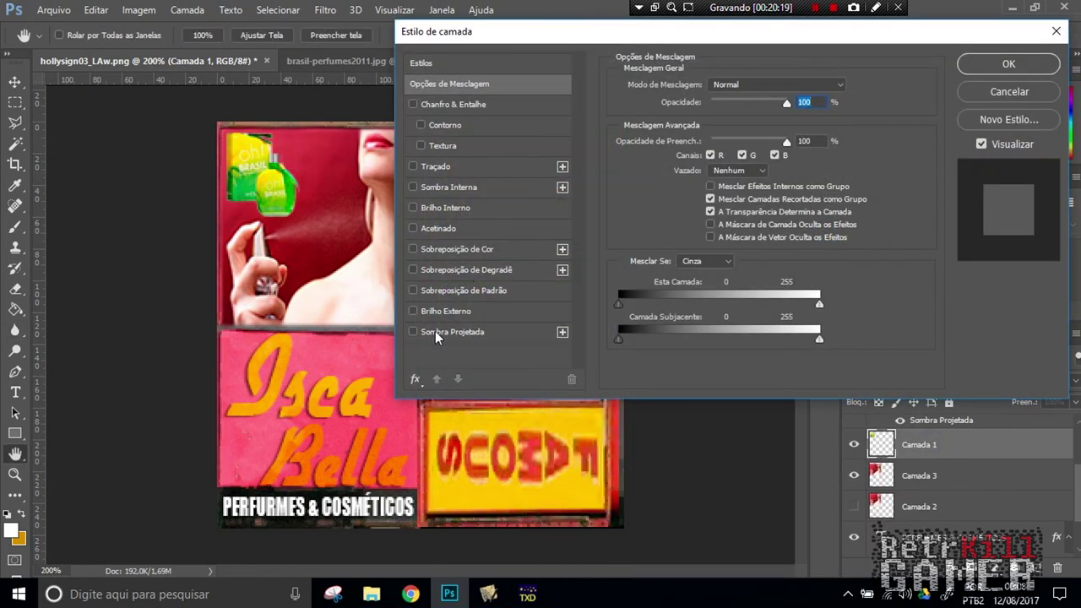
click(440, 331)
drag(759, 108, 765, 109)
mouse_move(707, 156)
mouse_down()
mouse_move(720, 161)
mouse_move(709, 163)
mouse_up()
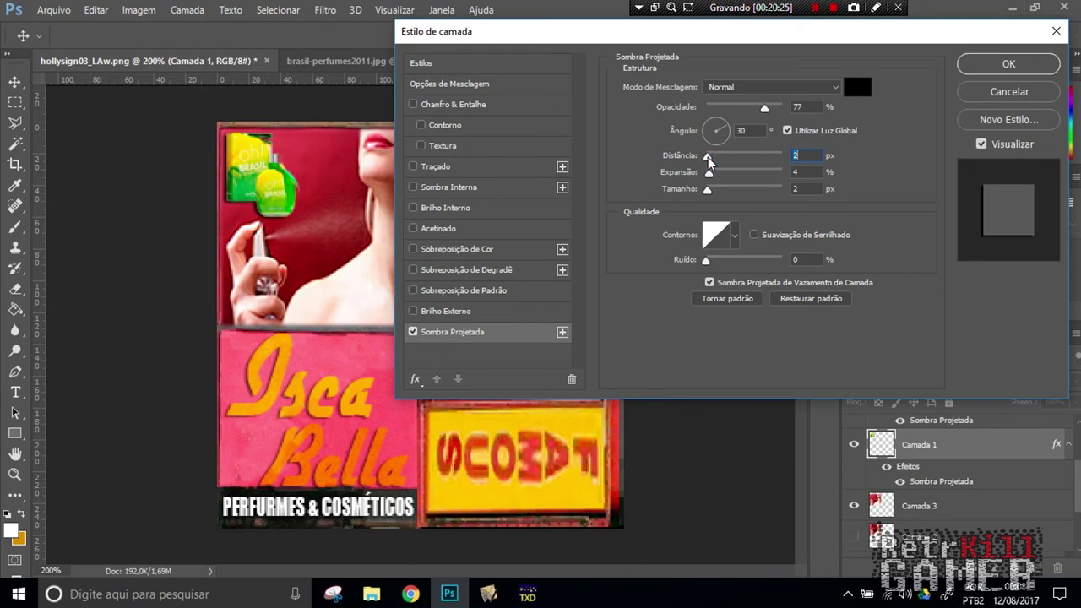
drag(764, 108, 748, 109)
click(990, 71)
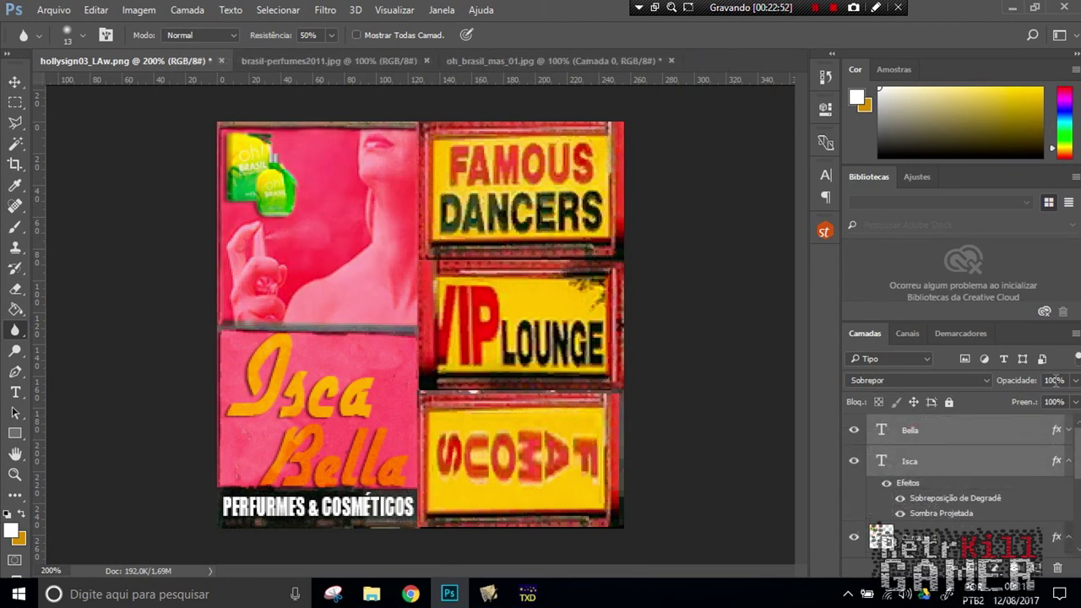
Step: Set the text layer to 90% opacity and 95% fill, and Camada 1 to 90% opacity
text(90)
key(Tab)
text(95)
click(916, 537)
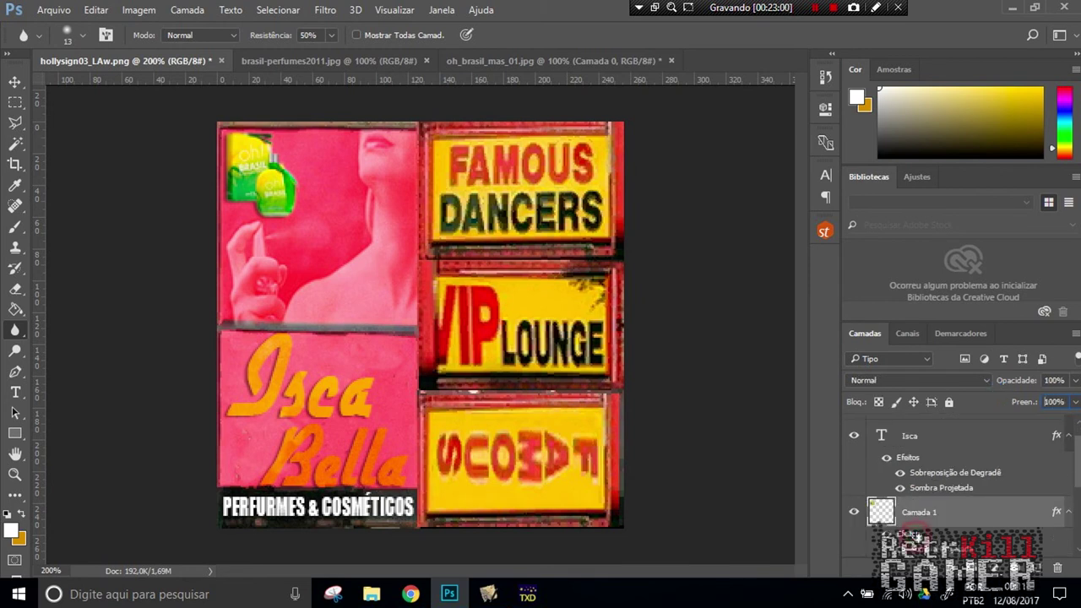
click(1057, 379)
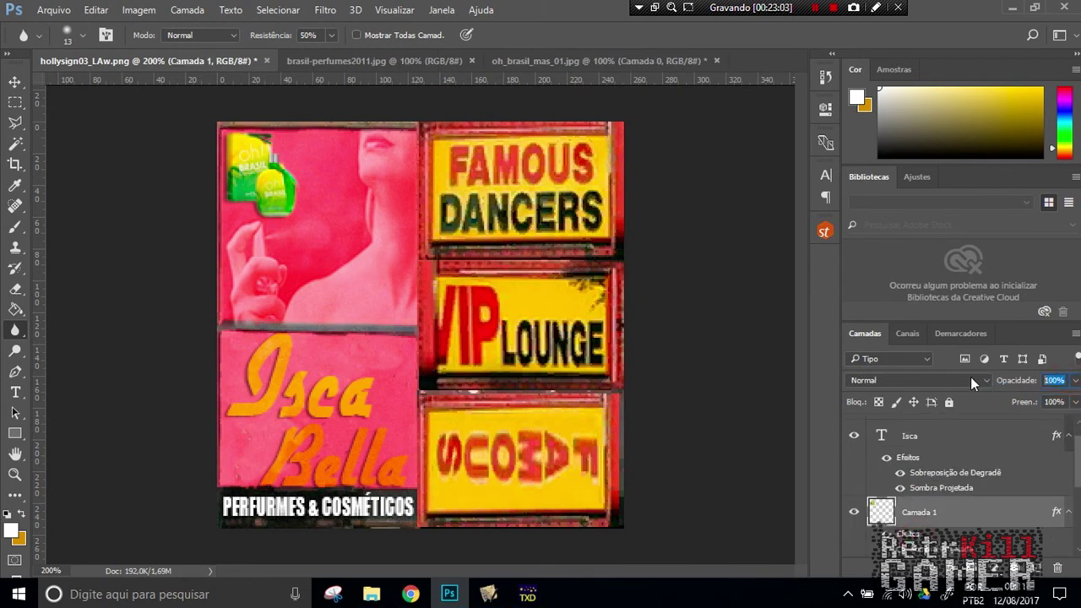
text(808)
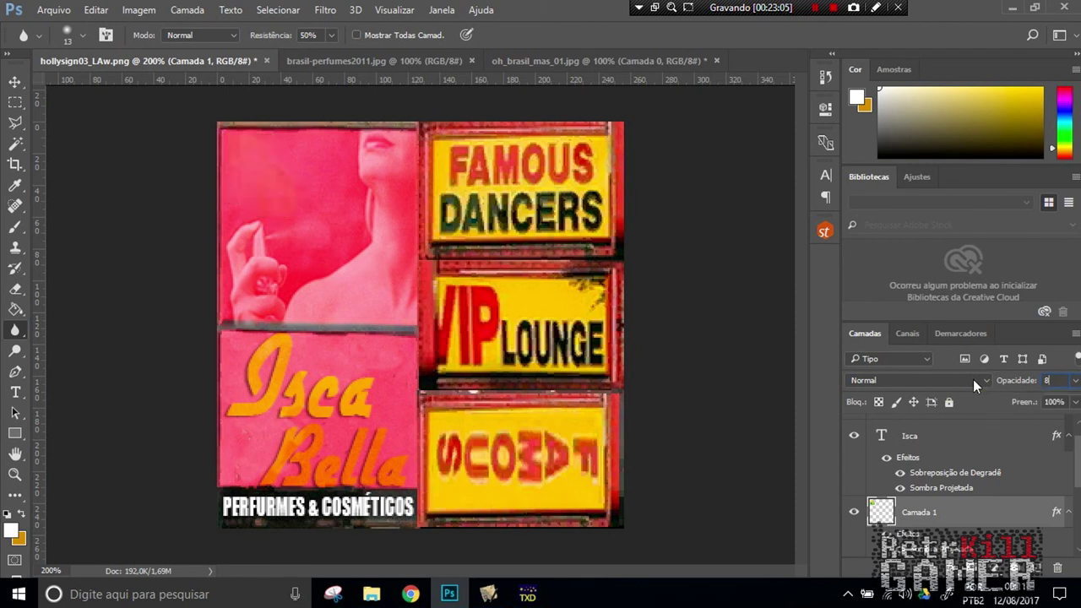
key(BackSpace)
text(90)
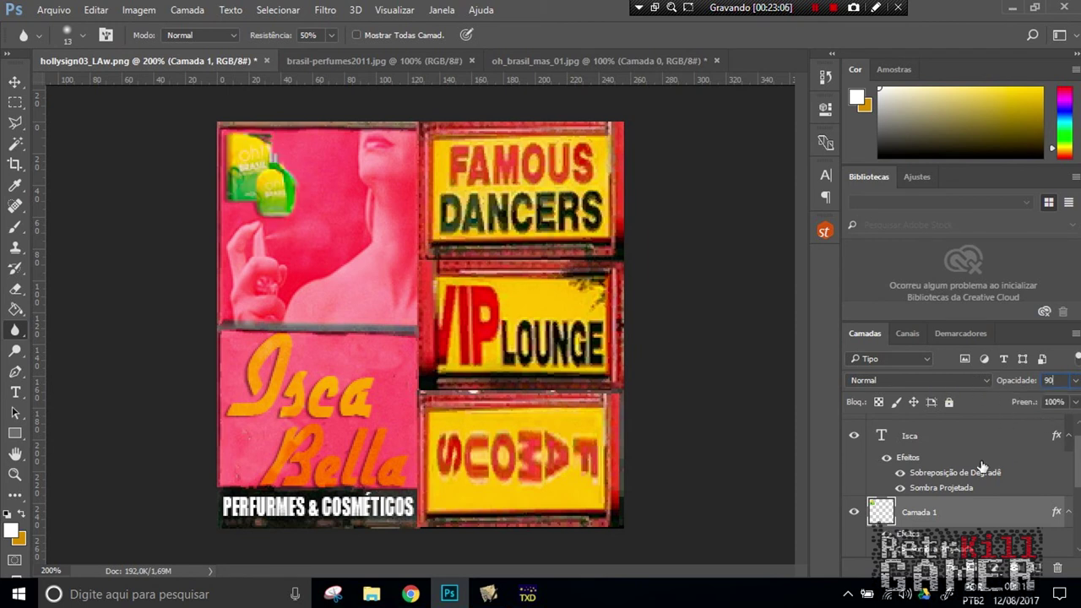
Step: Set the woman photo layer Camada 3 to 85% opacity
scroll(982, 467, up, 1)
scroll(933, 455, down, 3)
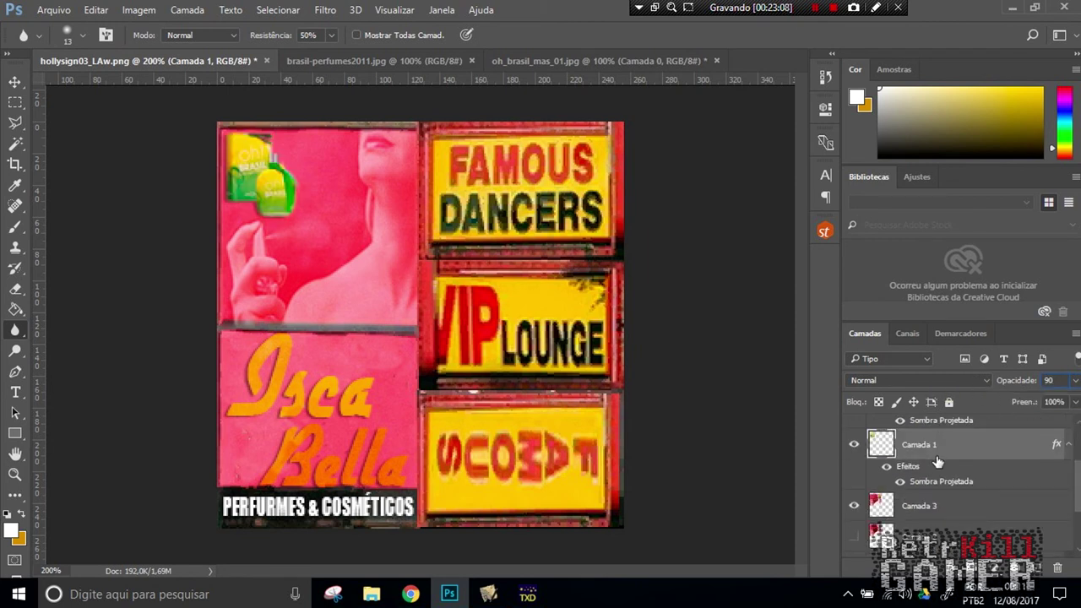
click(926, 505)
click(1055, 380)
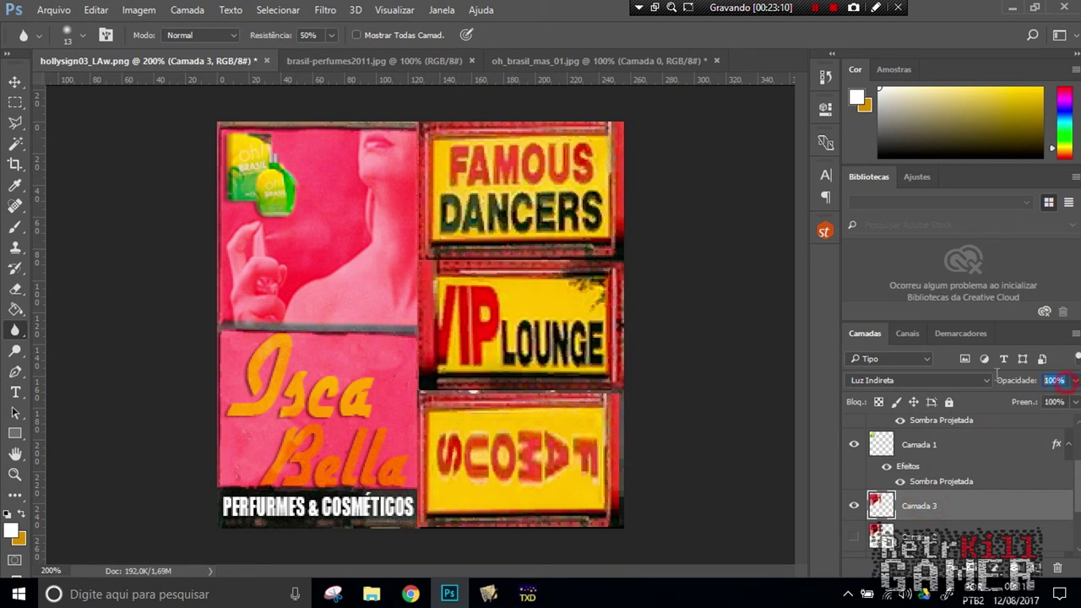
key(BackSpace)
text(85)
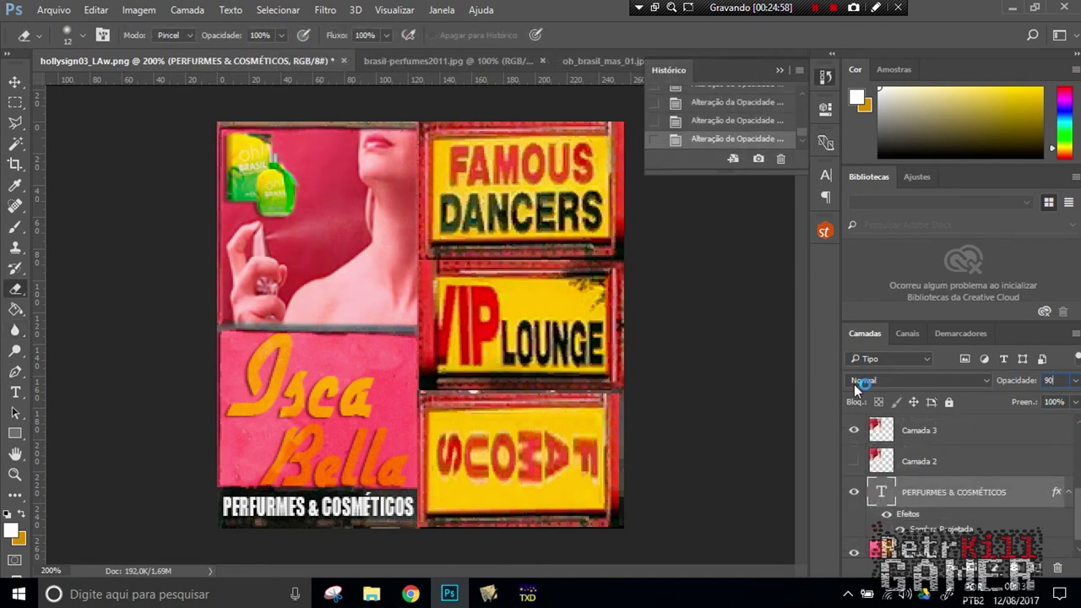
Step: Save the sign as PNG, overwriting hollysign03_LAw.png with default PNG options
click(52, 10)
click(84, 185)
click(184, 318)
click(152, 535)
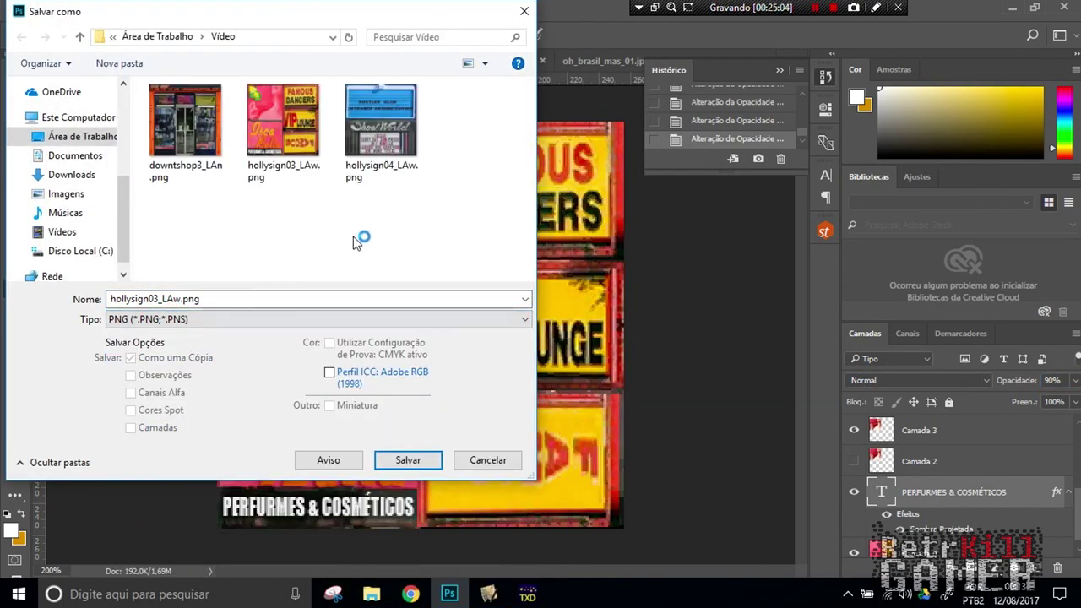
click(276, 123)
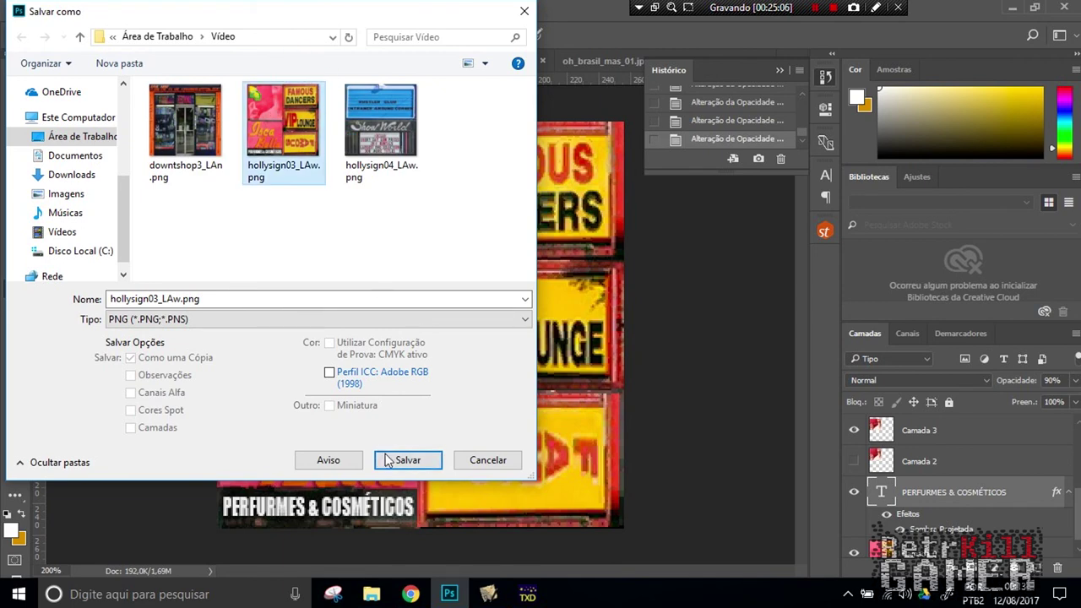
click(408, 459)
click(577, 295)
click(620, 182)
click(1012, 8)
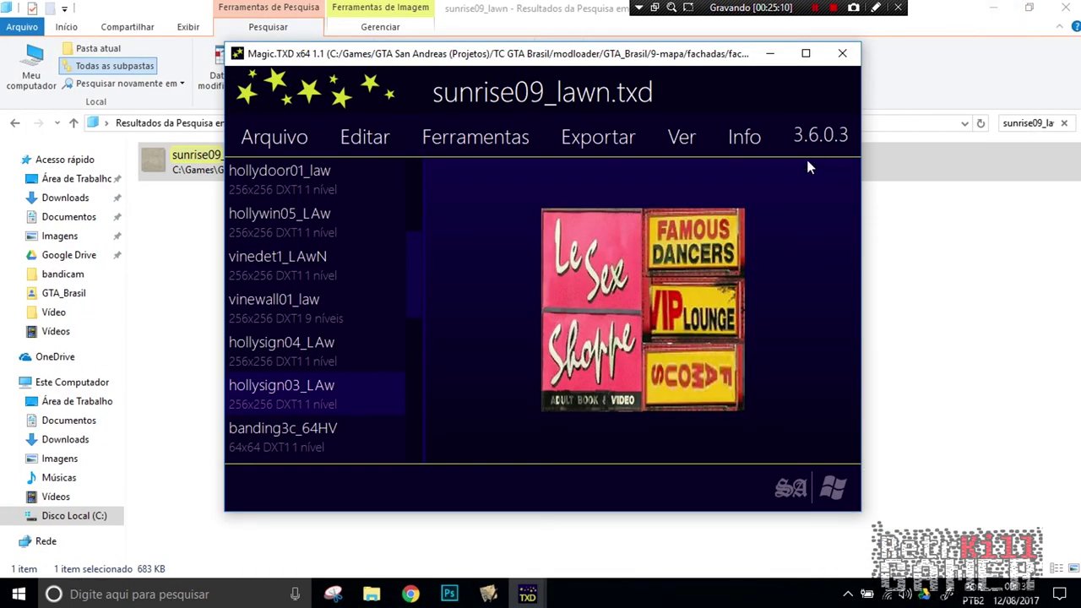
Step: Replace hollysign03_LAw with the edited PNG from Desktop > Vídeo, DXT1-compressed, and save the archive
click(363, 140)
click(380, 196)
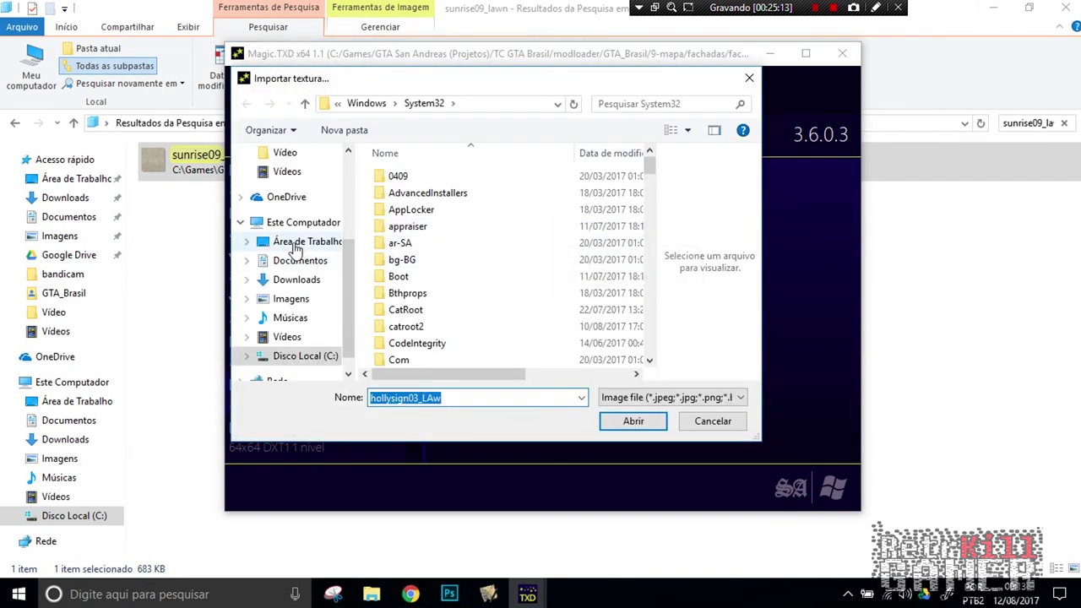
click(291, 241)
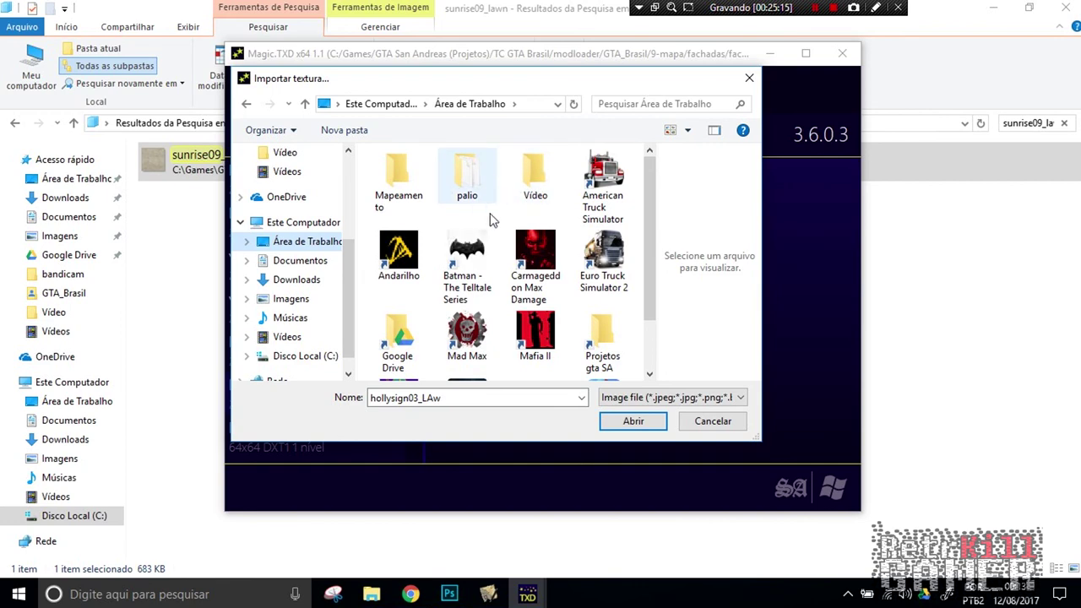
click(532, 179)
double_click(509, 221)
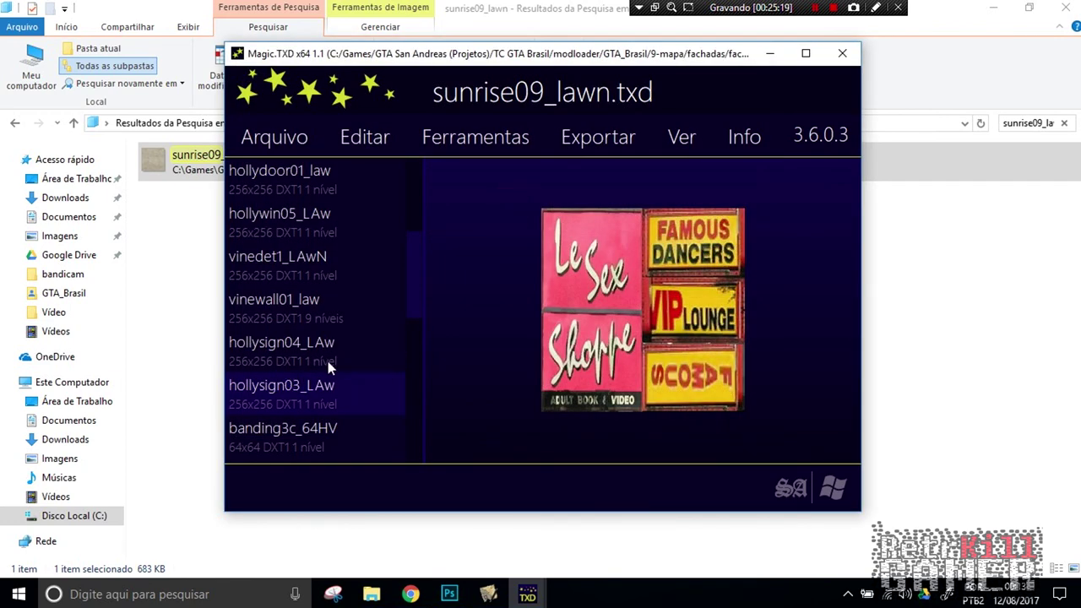
click(234, 407)
click(743, 566)
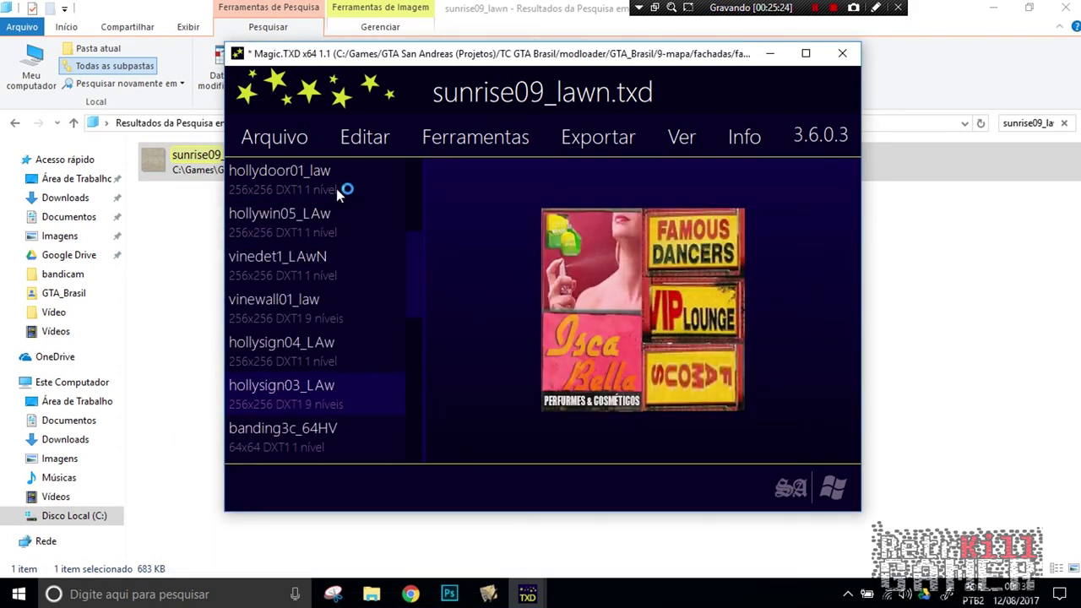
click(281, 142)
click(283, 226)
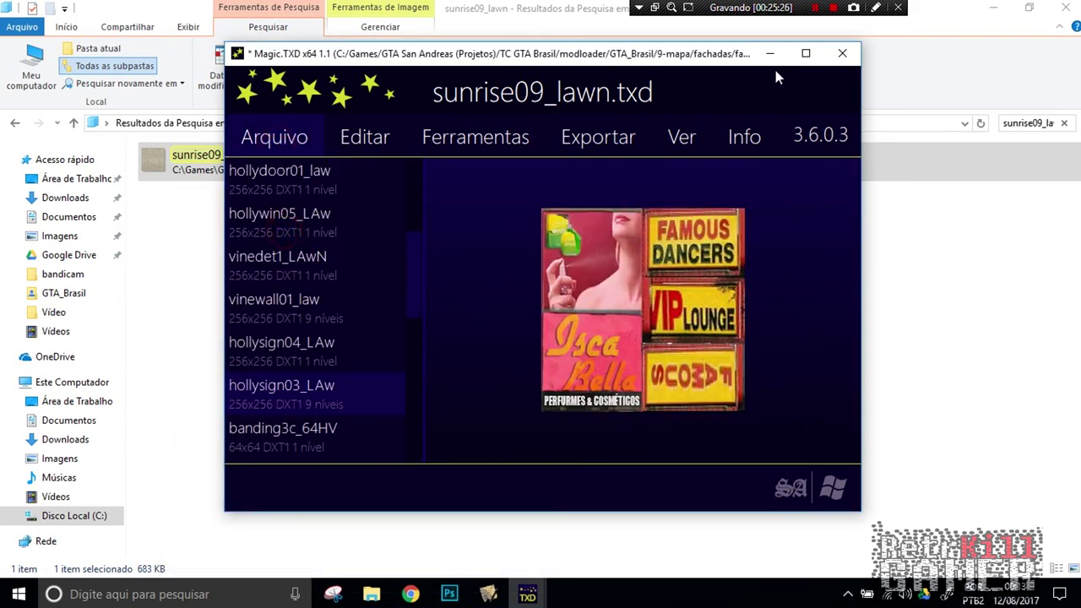